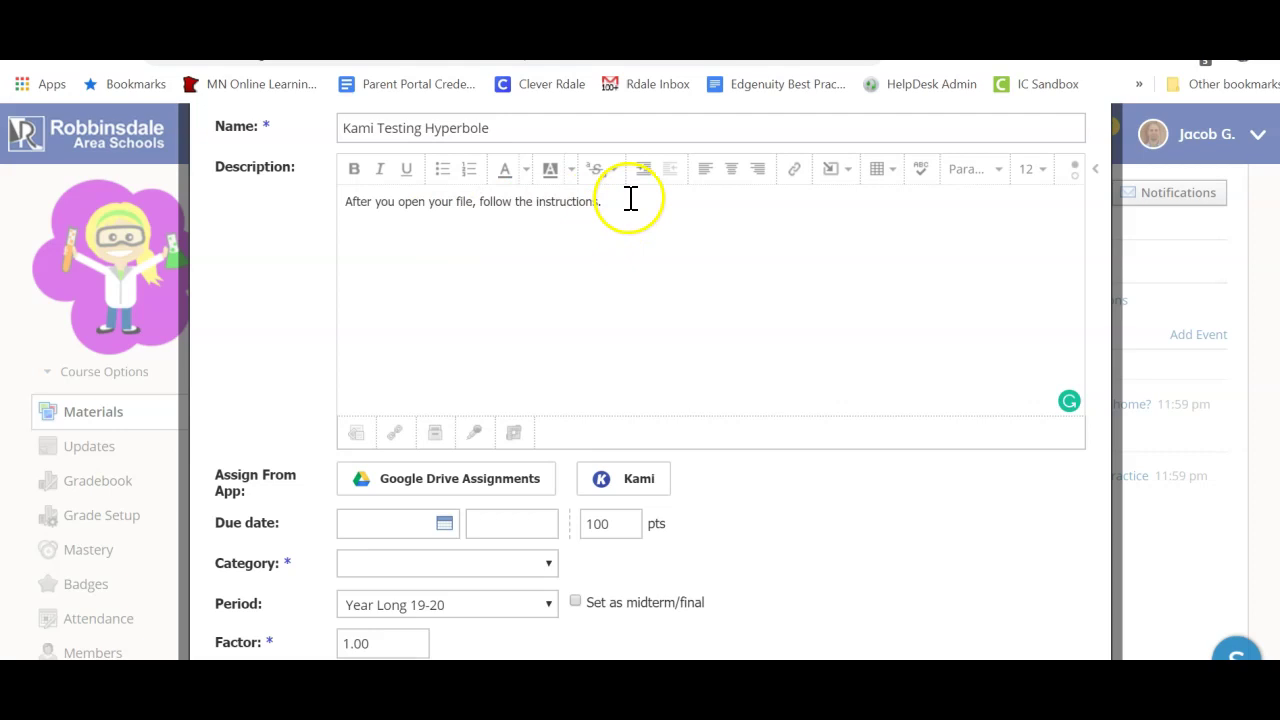
Set the font size of the assignment's description sentence to 16.
left_click_drag(629, 200, 417, 195)
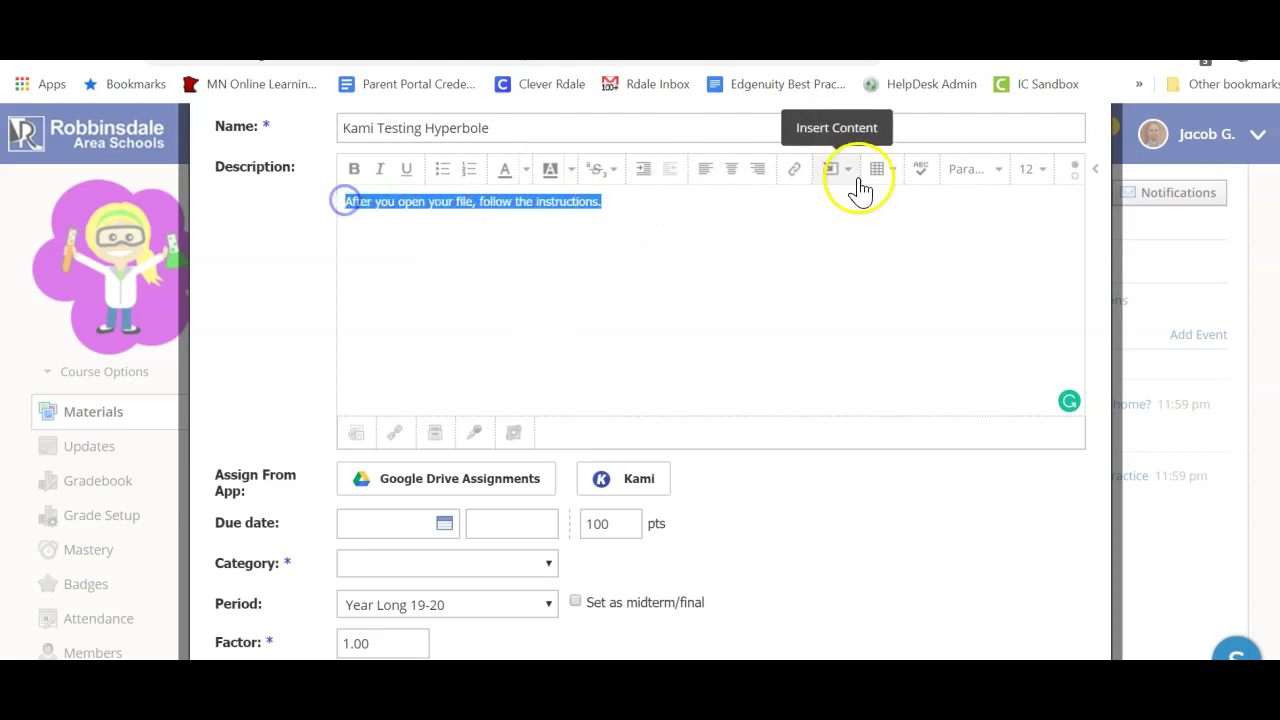
left_click(1042, 178)
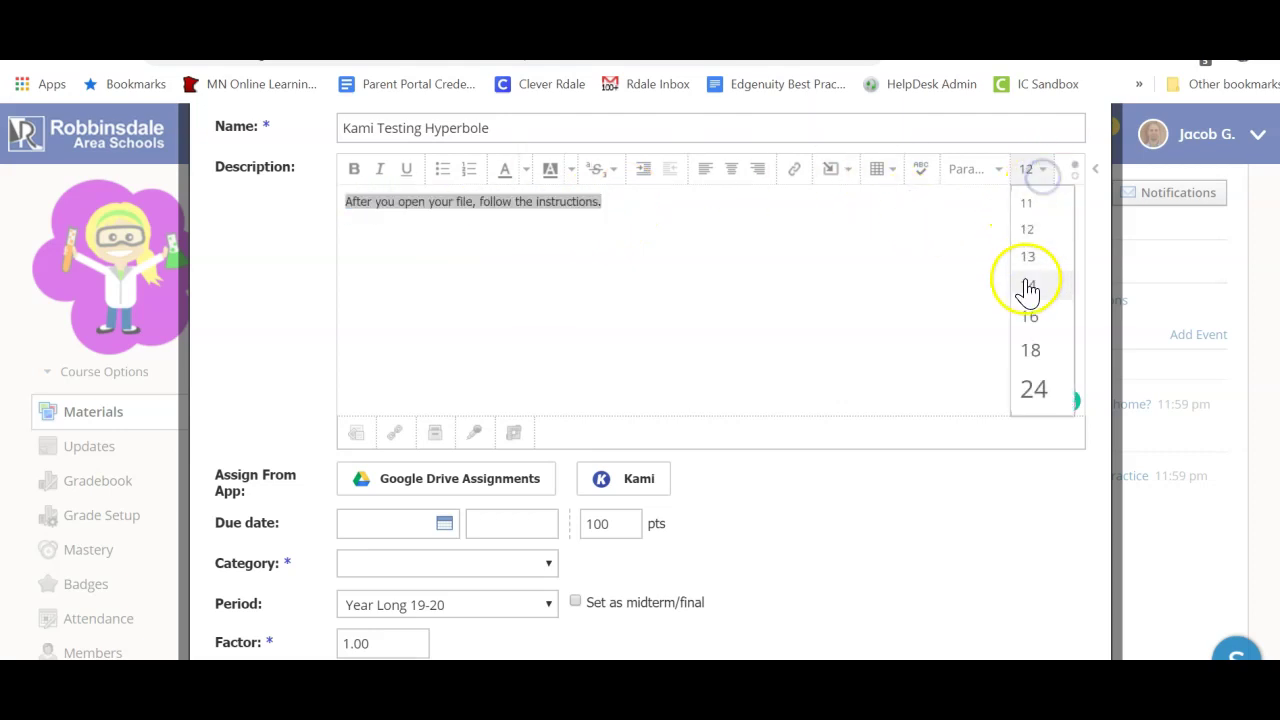
left_click(1032, 320)
left_click(735, 335)
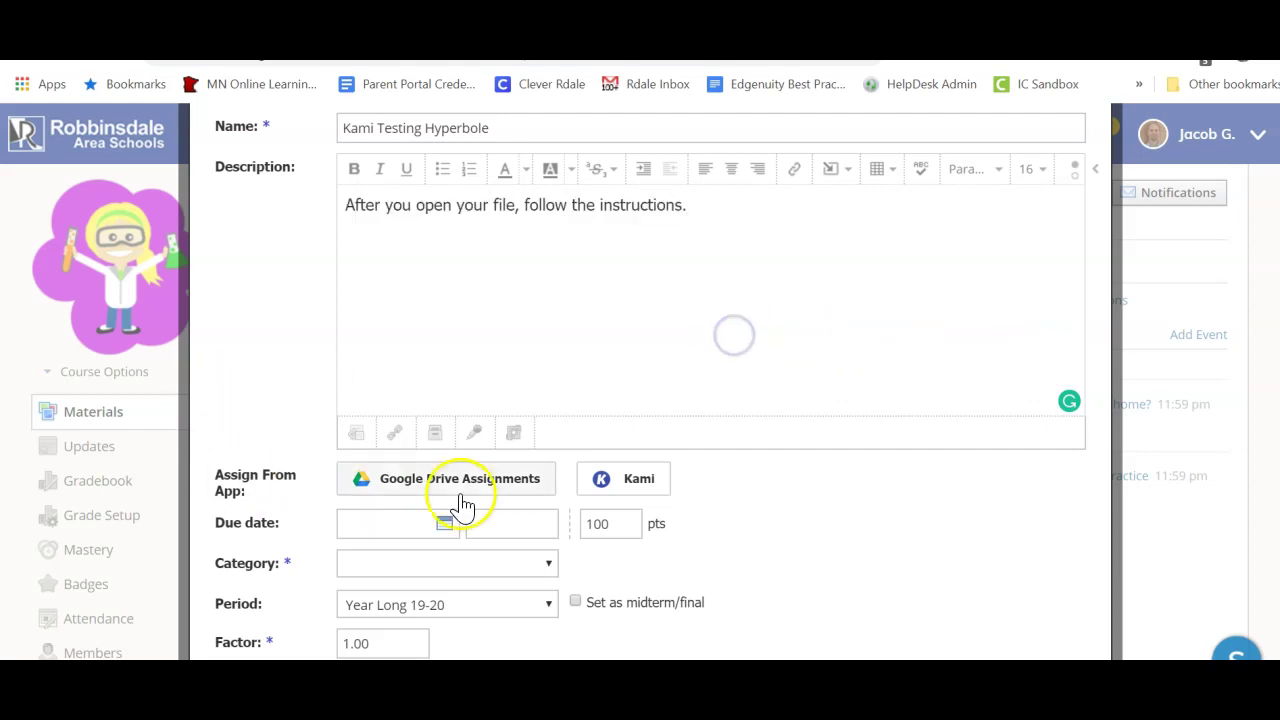
Assign a file through Kami by uploading the hyperbole story PDF from the Downloads folder.
left_click(607, 480)
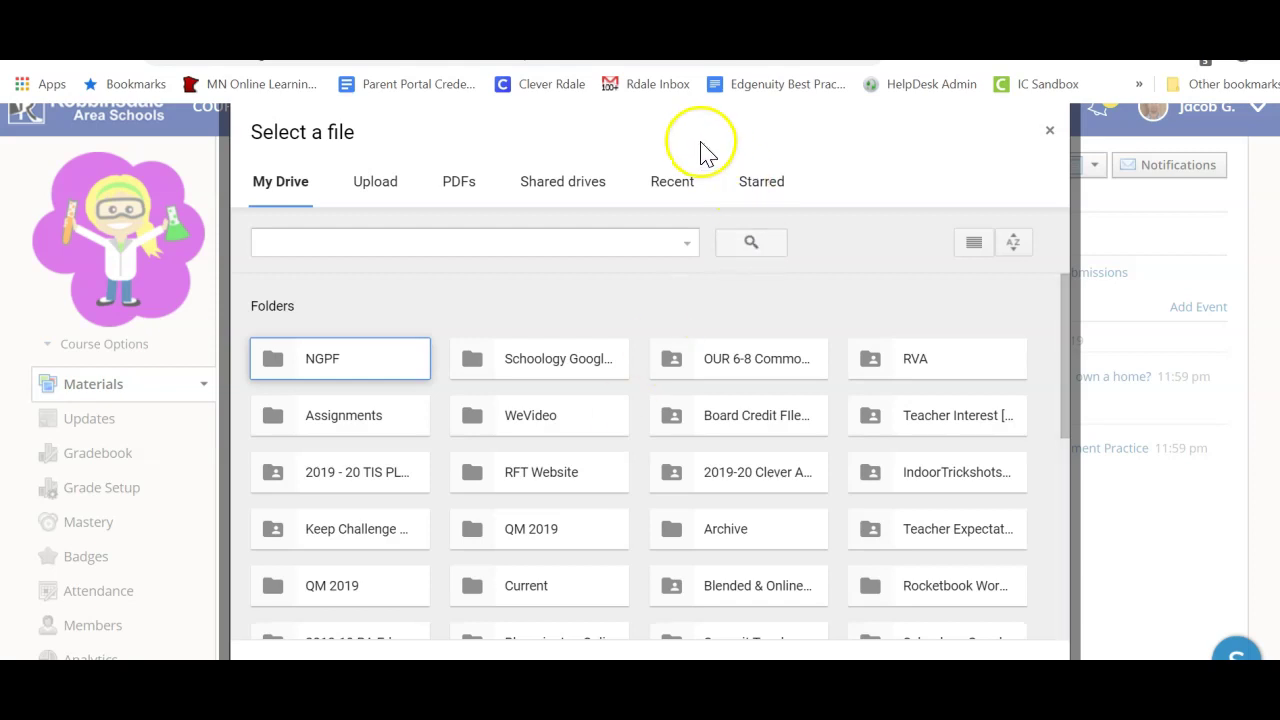
left_click(468, 186)
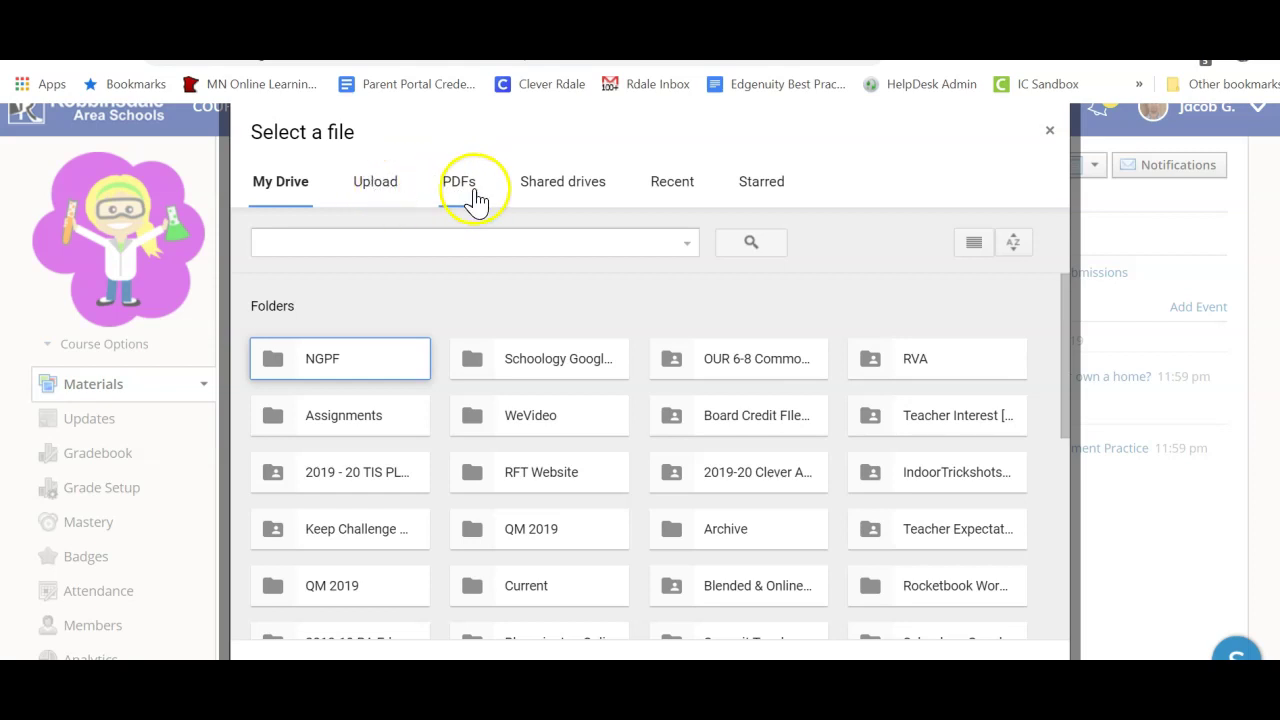
left_click(374, 198)
left_click(641, 462)
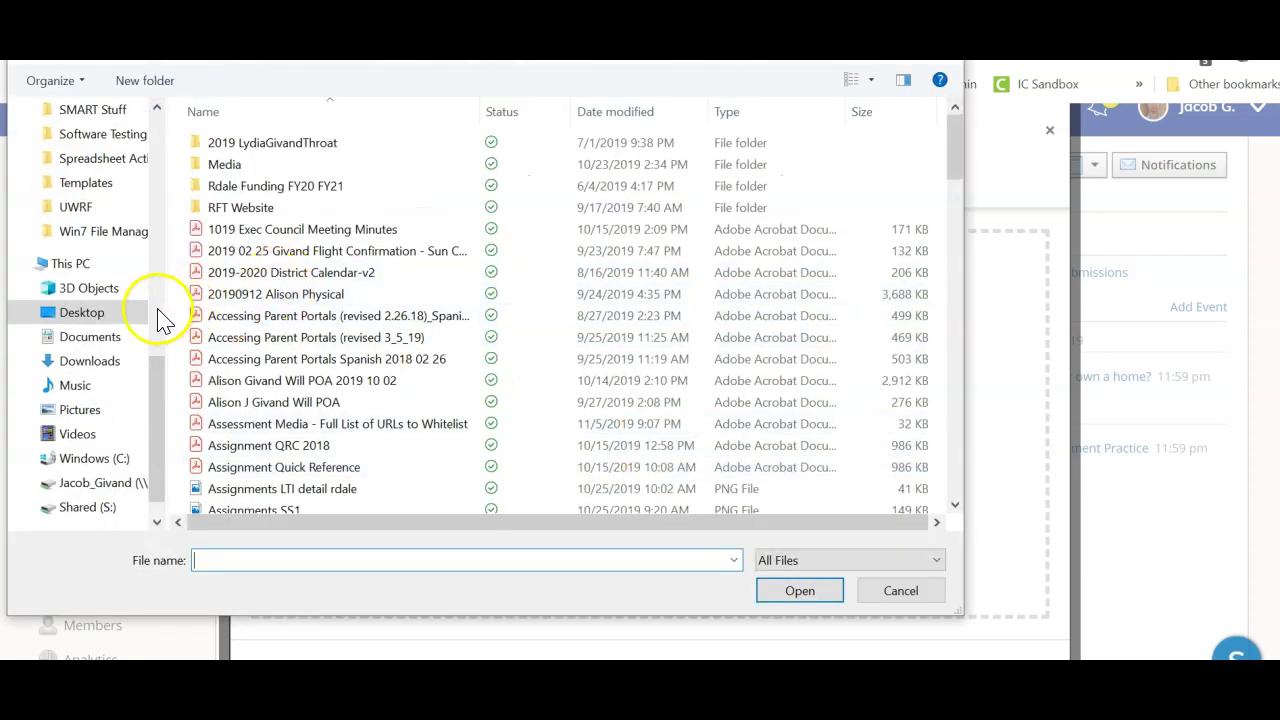
left_click(88, 362)
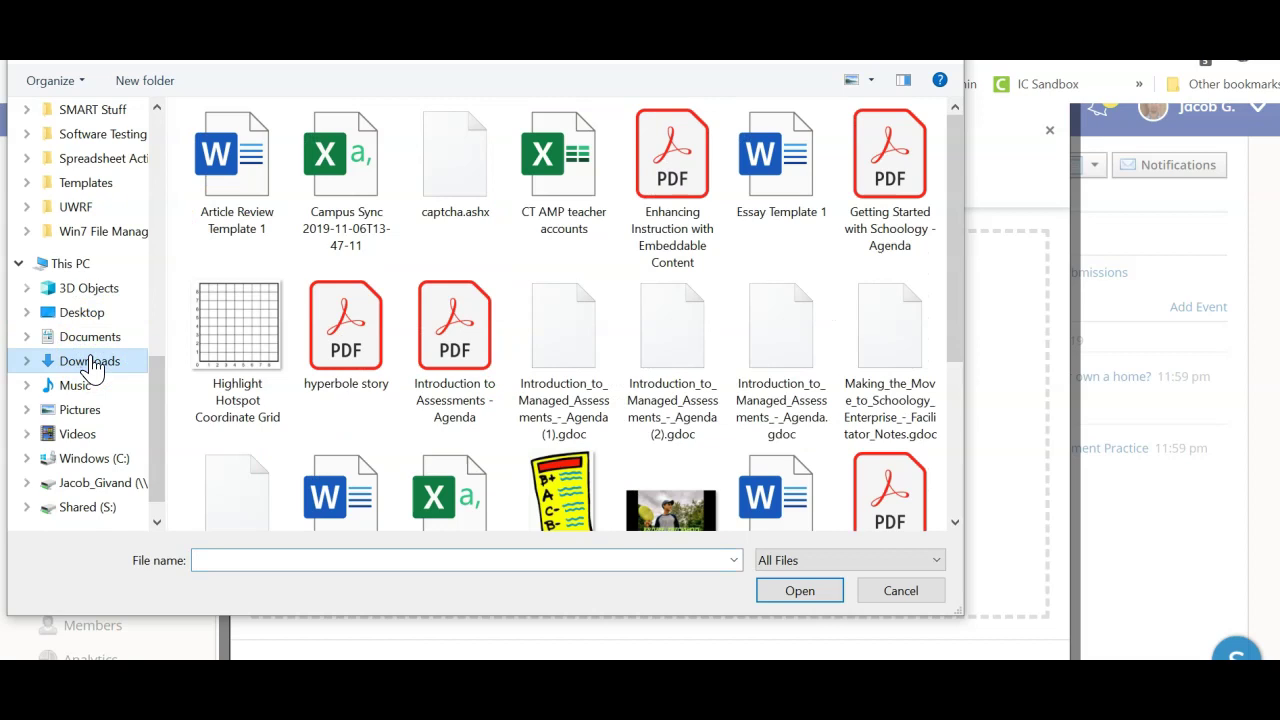
scroll(670, 390, "down", 1)
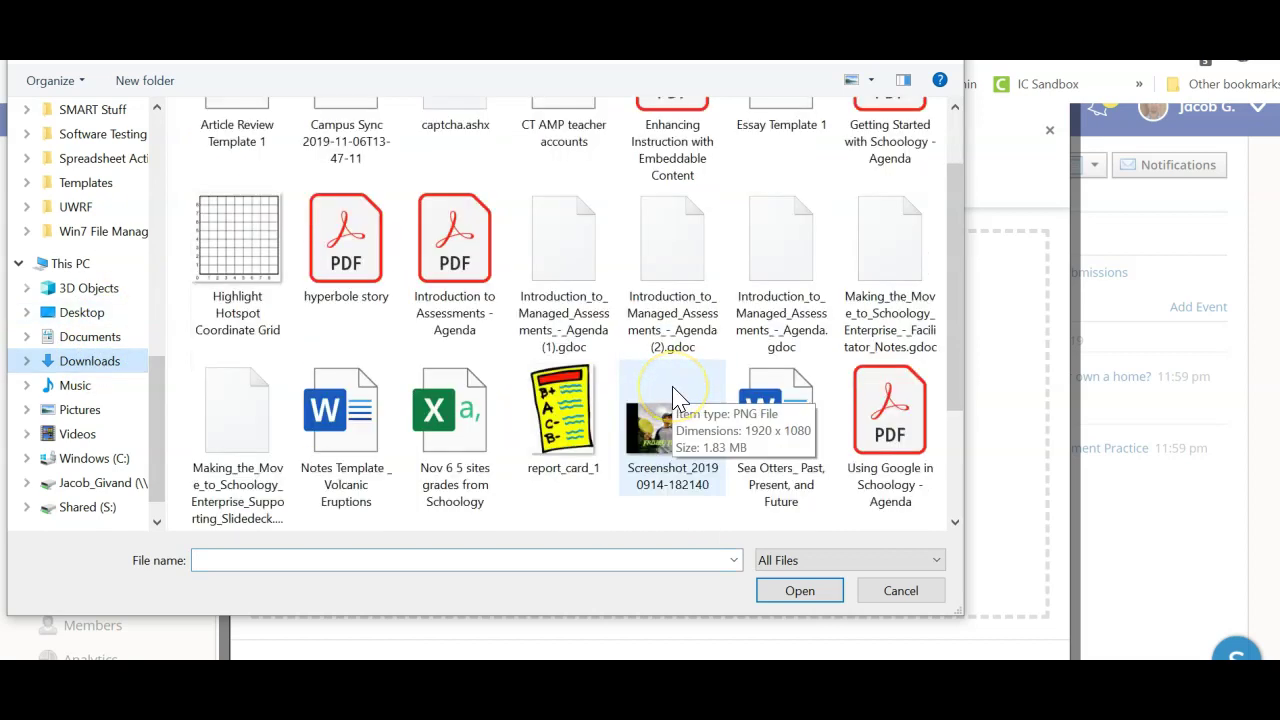
double_click(330, 225)
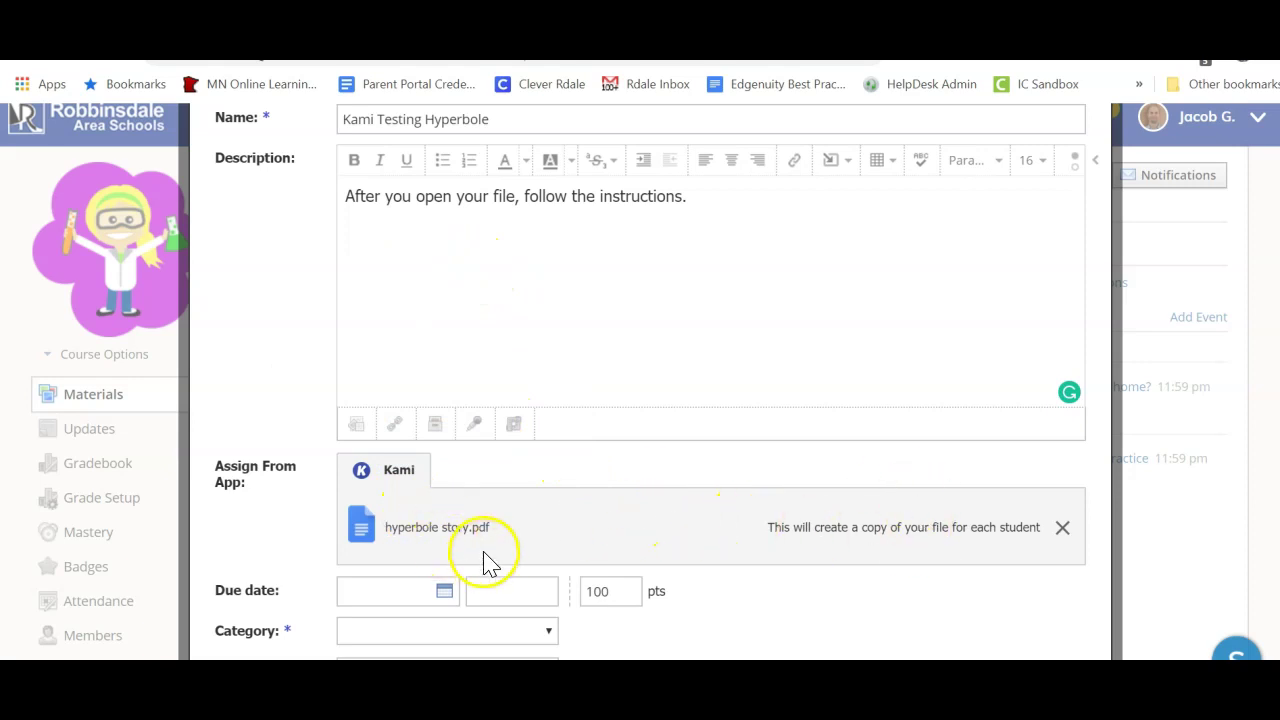
Set the assignment's due date to 11/08/19 at 11:59PM and its points to 10.
scroll(700, 547, "down", 2)
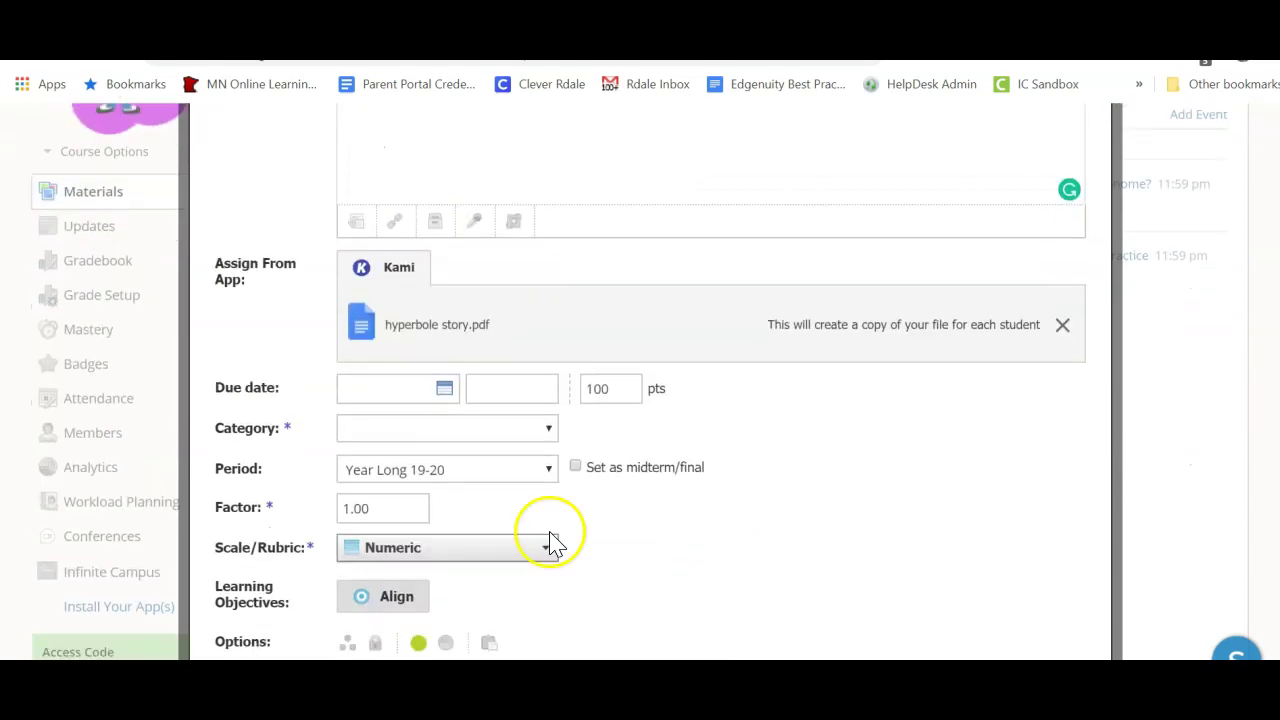
left_click(444, 390)
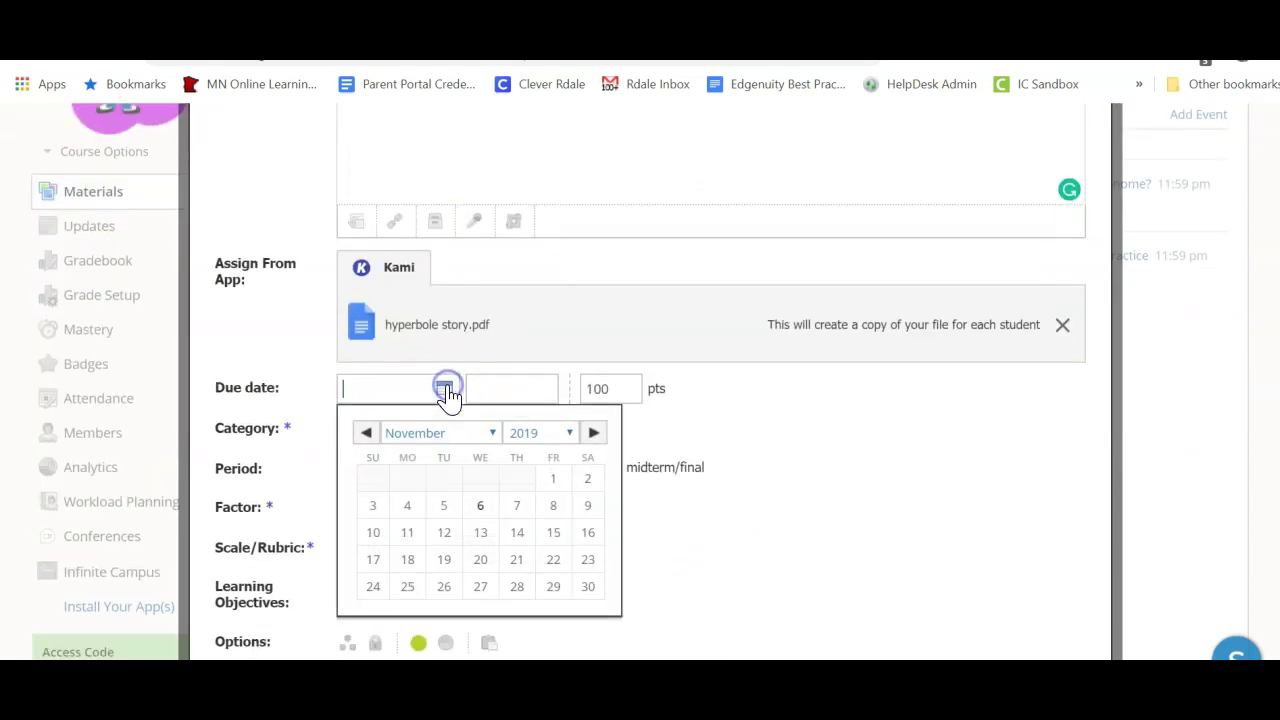
left_click(550, 506)
scroll(552, 450, "up", 2)
left_click(599, 578)
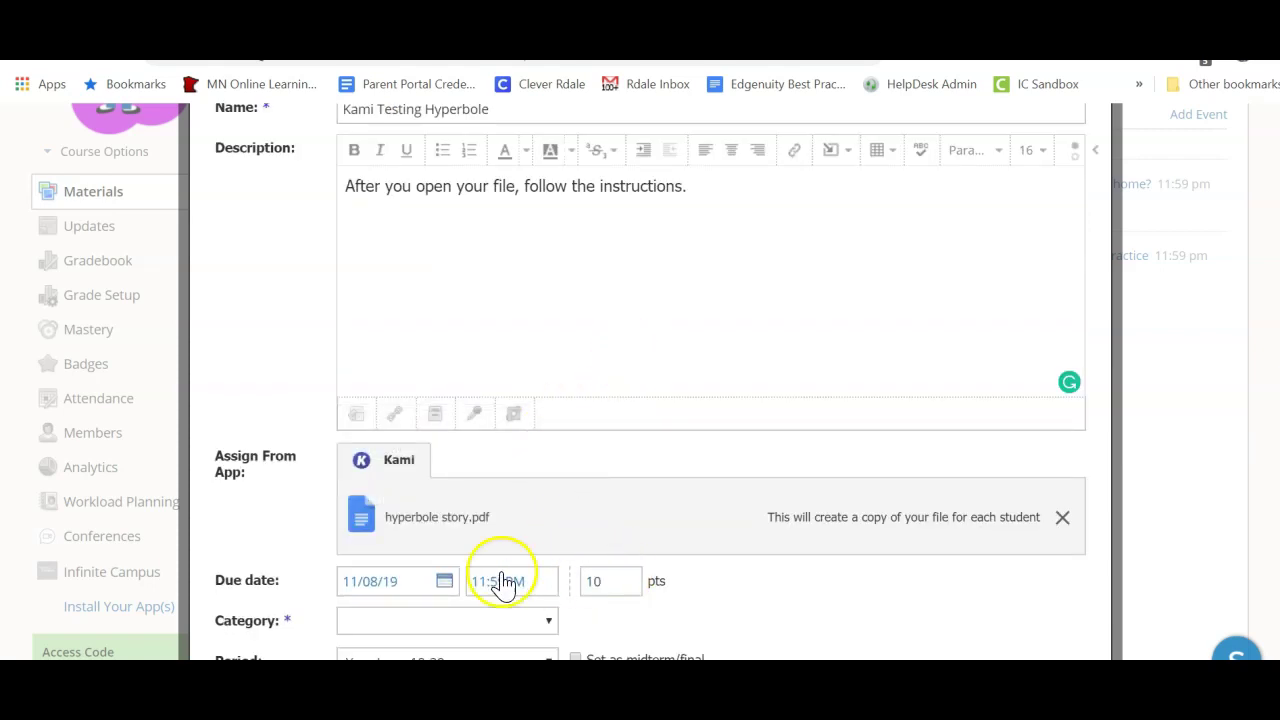
Set the assignment's category to Classwork.
scroll(1014, 457, "down", 2)
left_click(541, 418)
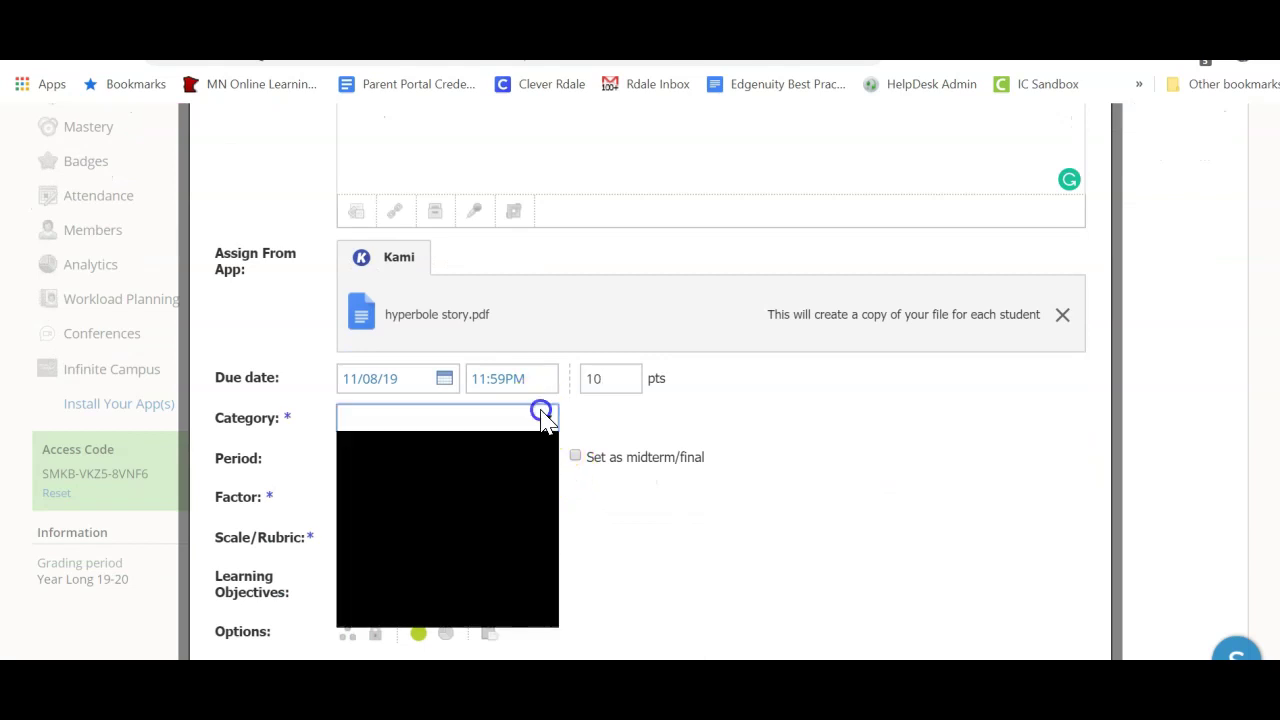
left_click(455, 515)
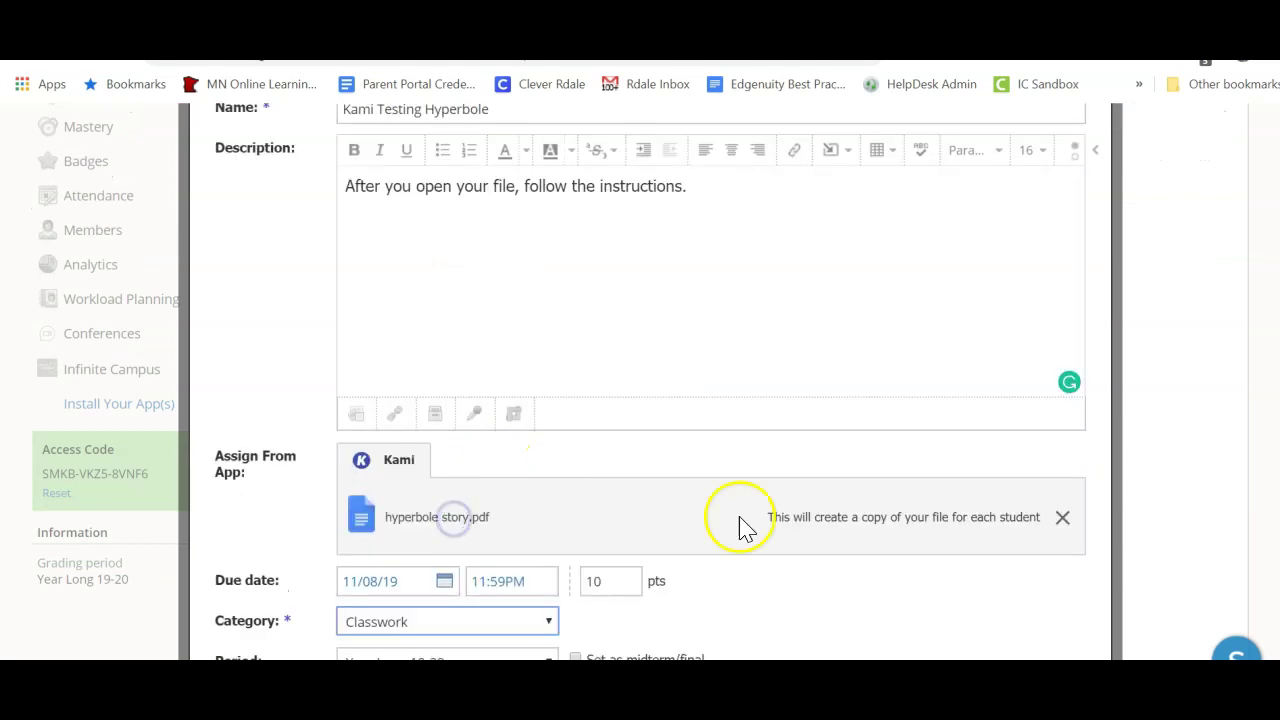
Apply the Demo Rubric as the grading scale and create the assignment.
scroll(950, 515, "down", 2)
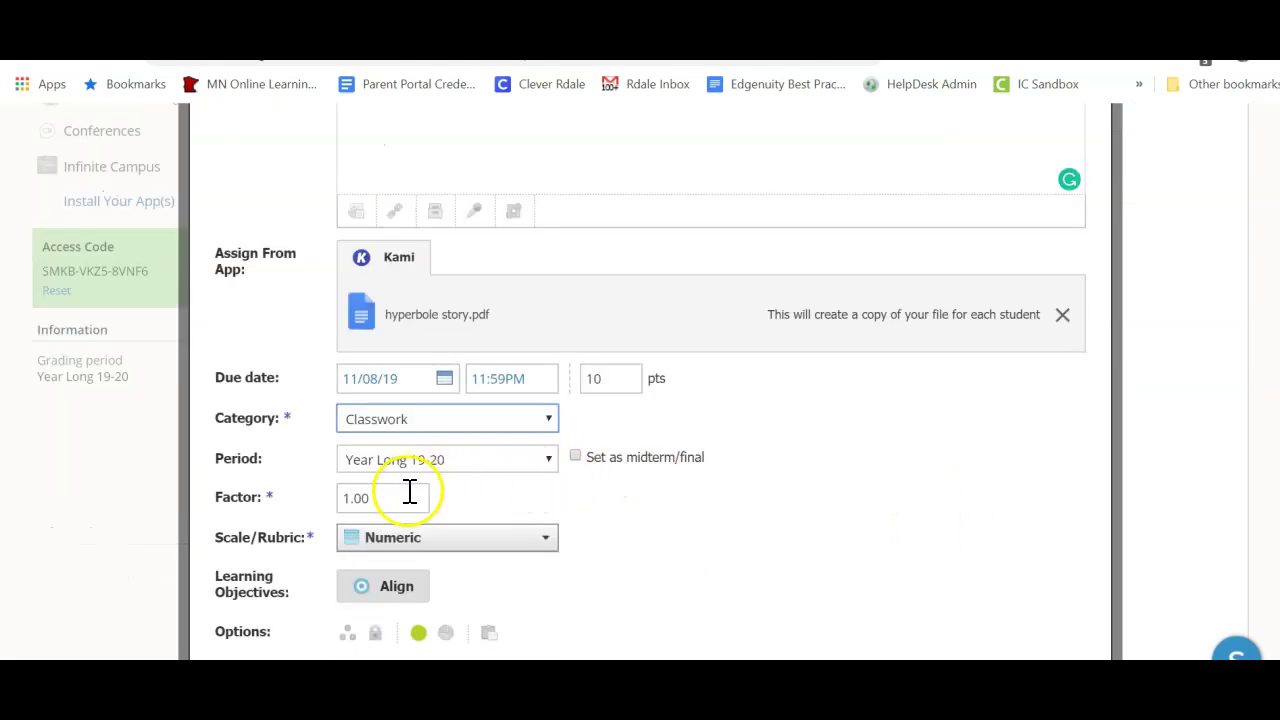
left_click(534, 537)
scroll(529, 600, "down", 2)
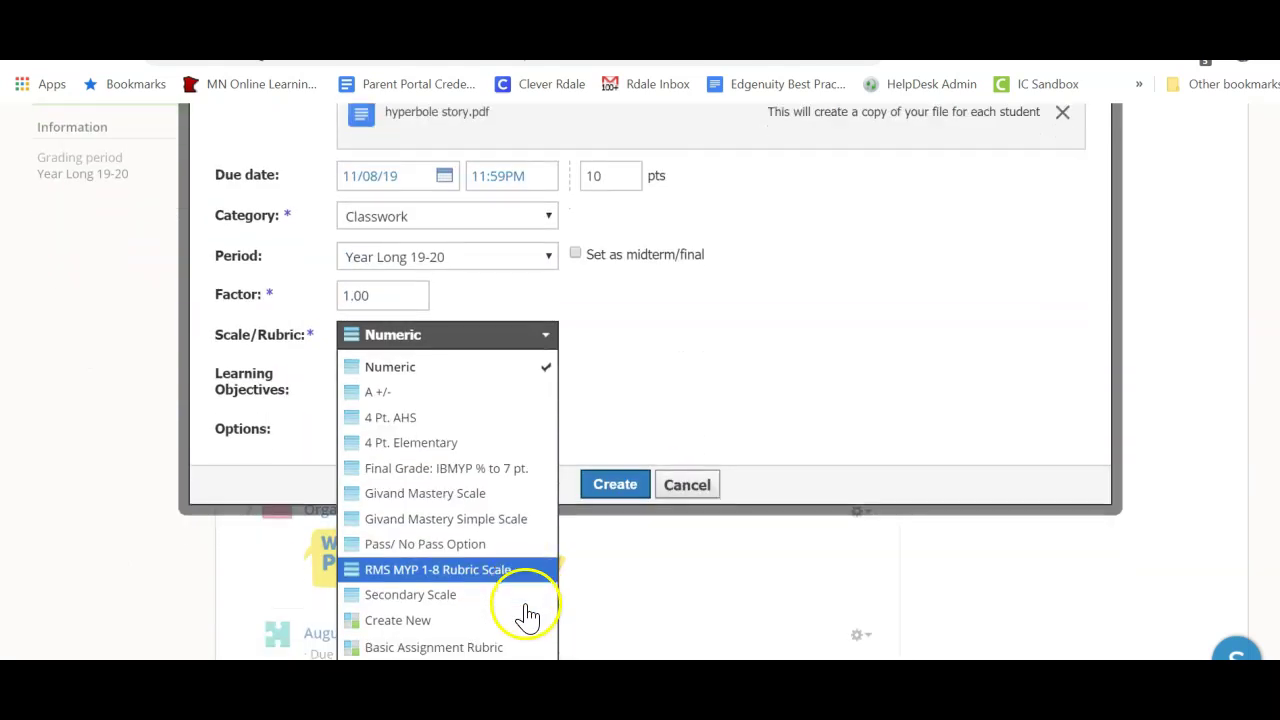
scroll(414, 580, "down", 2)
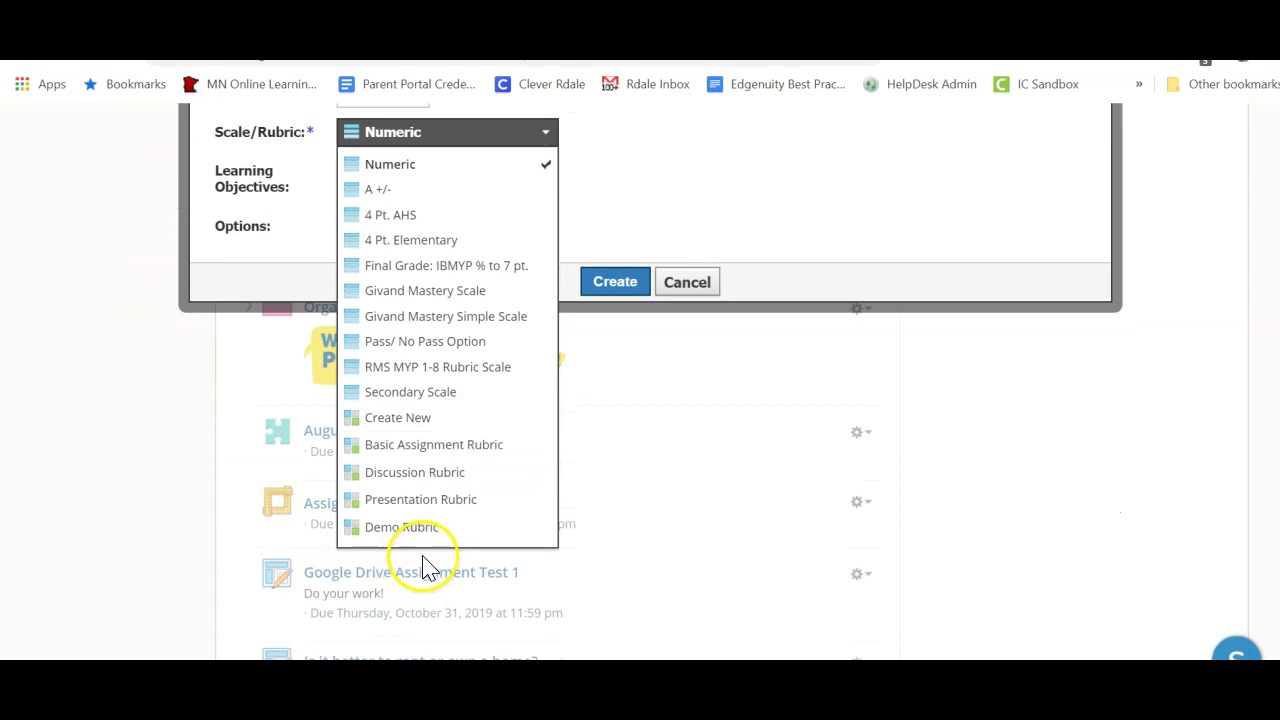
scroll(440, 600, "up", 2)
left_click(457, 650)
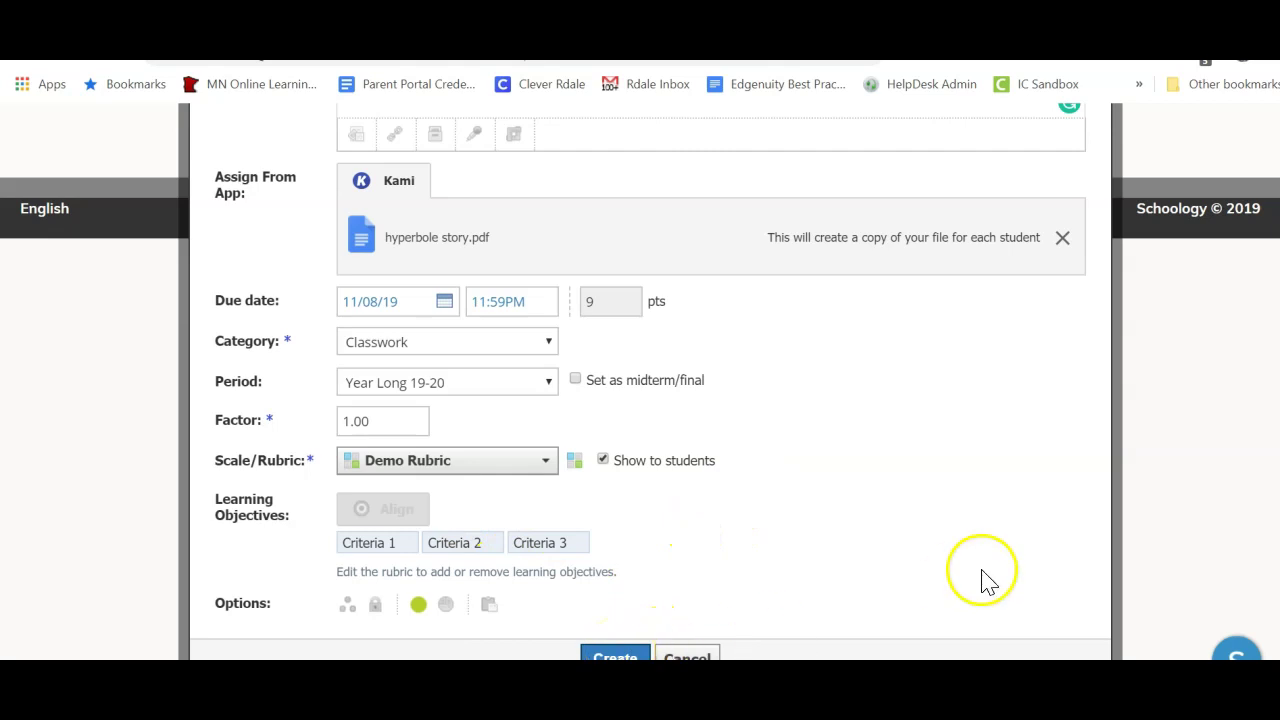
left_click(616, 656)
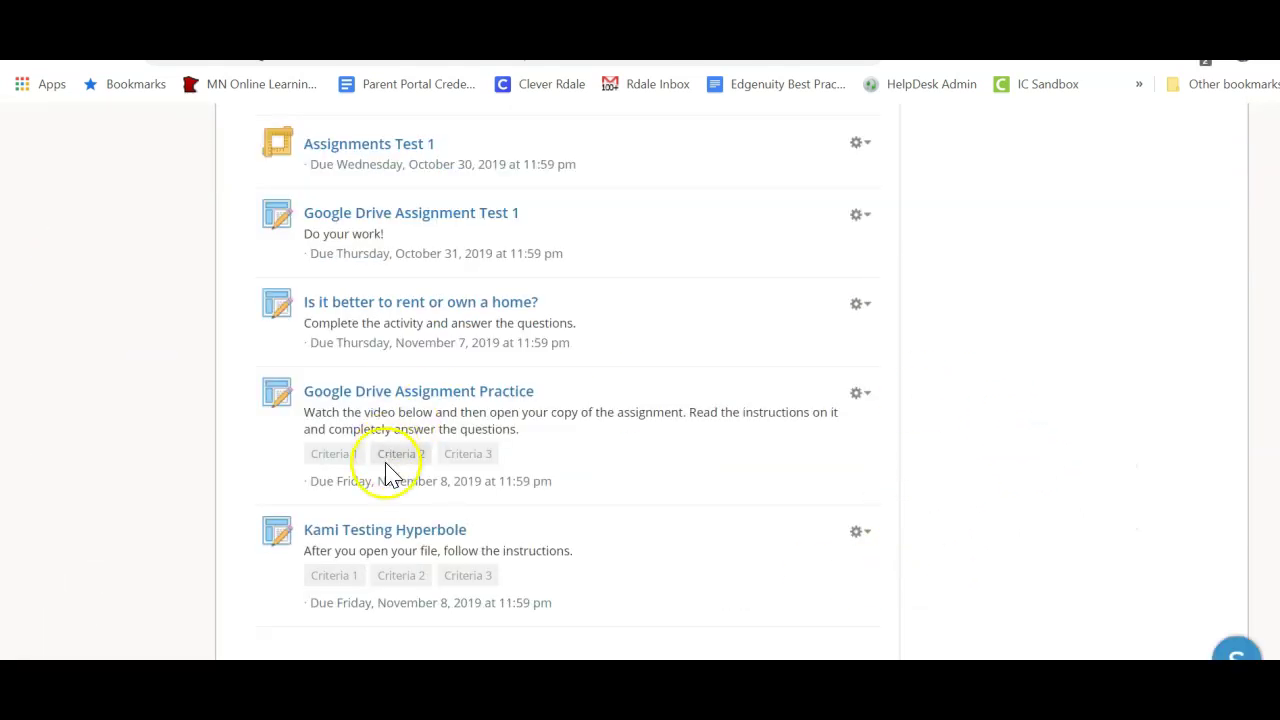
Open the Kami Testing Hyperbole assignment as the teacher and review its rubric and attached PDF.
left_click(370, 535)
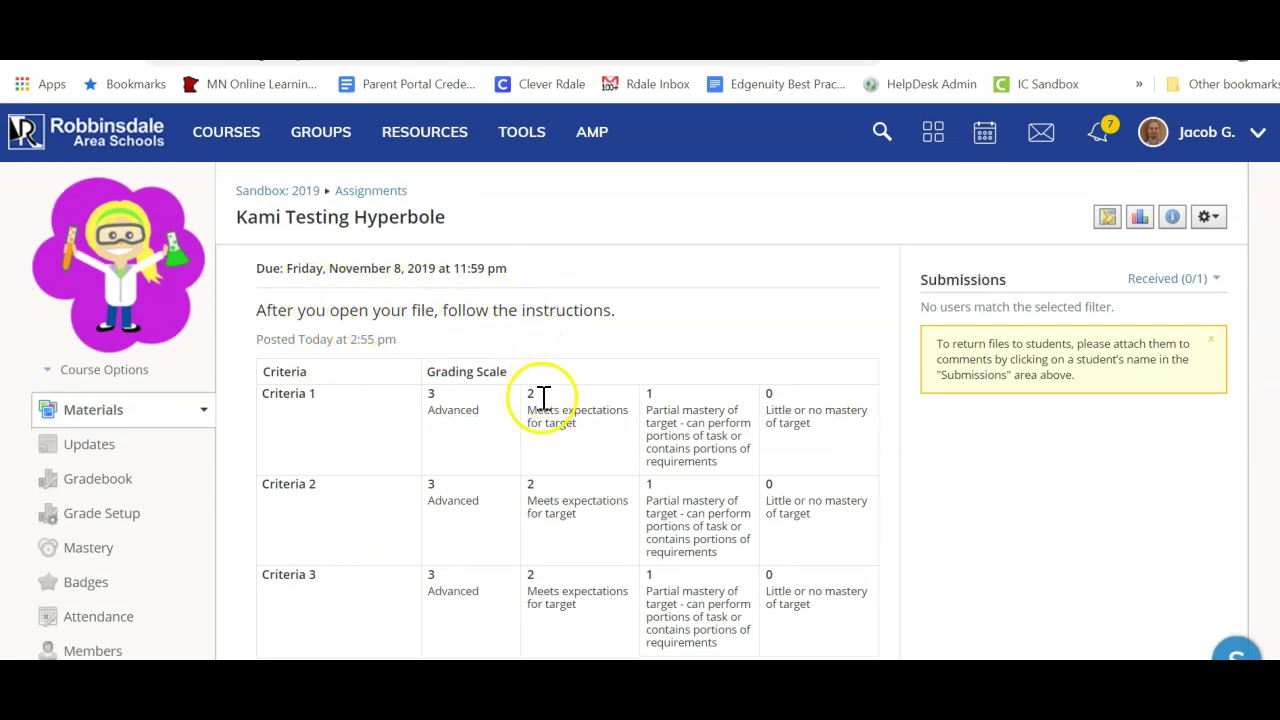
scroll(538, 415, "down", 3)
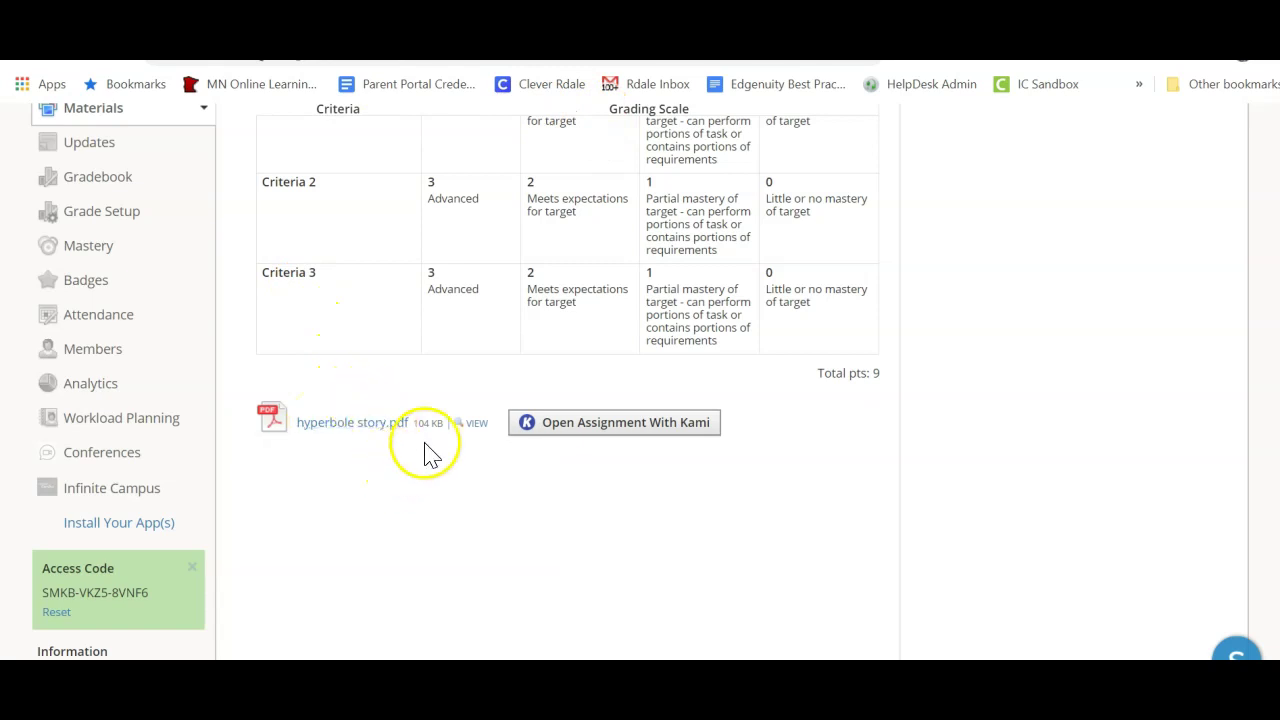
scroll(523, 537, "up", 3)
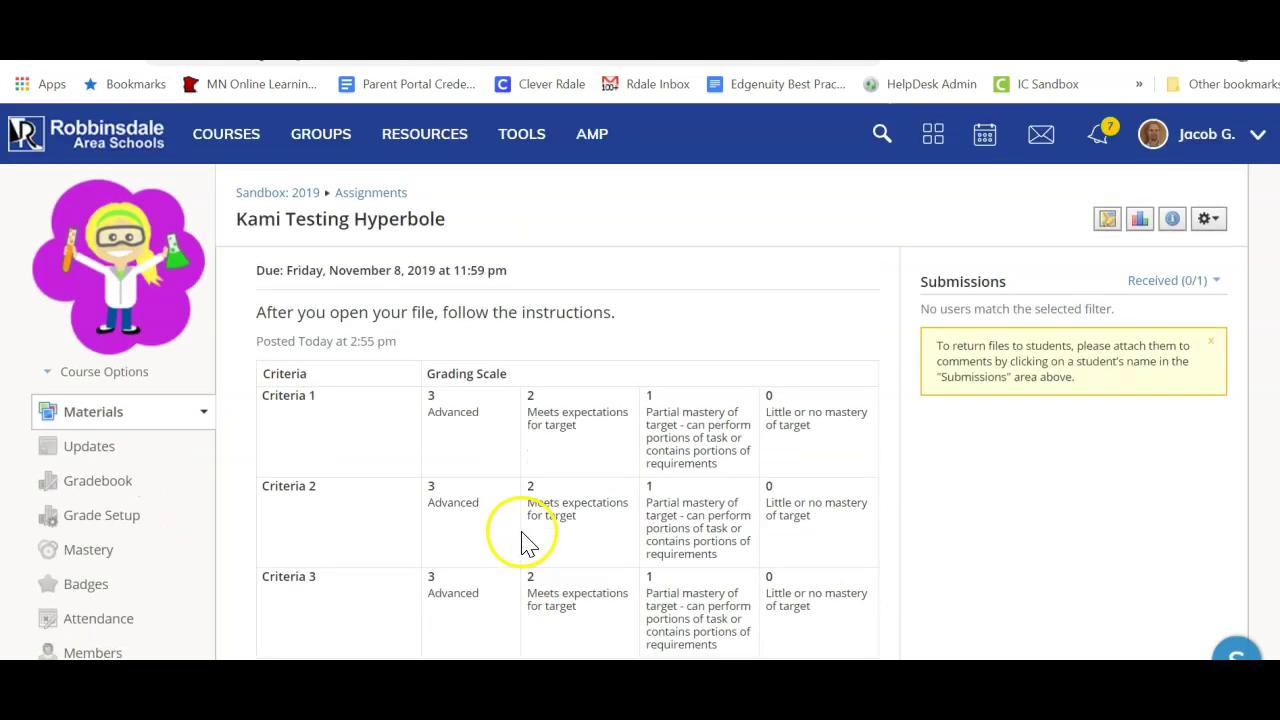
scroll(523, 537, "down", 2)
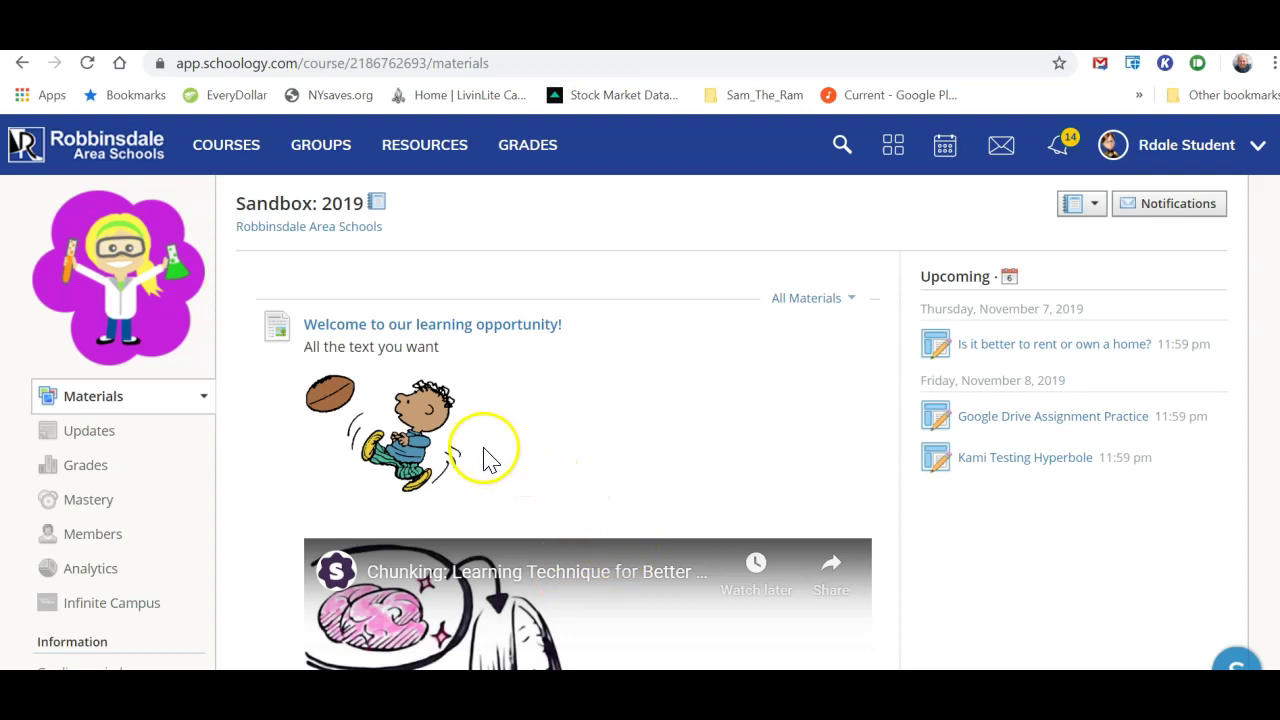
Open the Kami Testing Hyperbole assignment from the course materials in the student account.
scroll(484, 460, "down", 13)
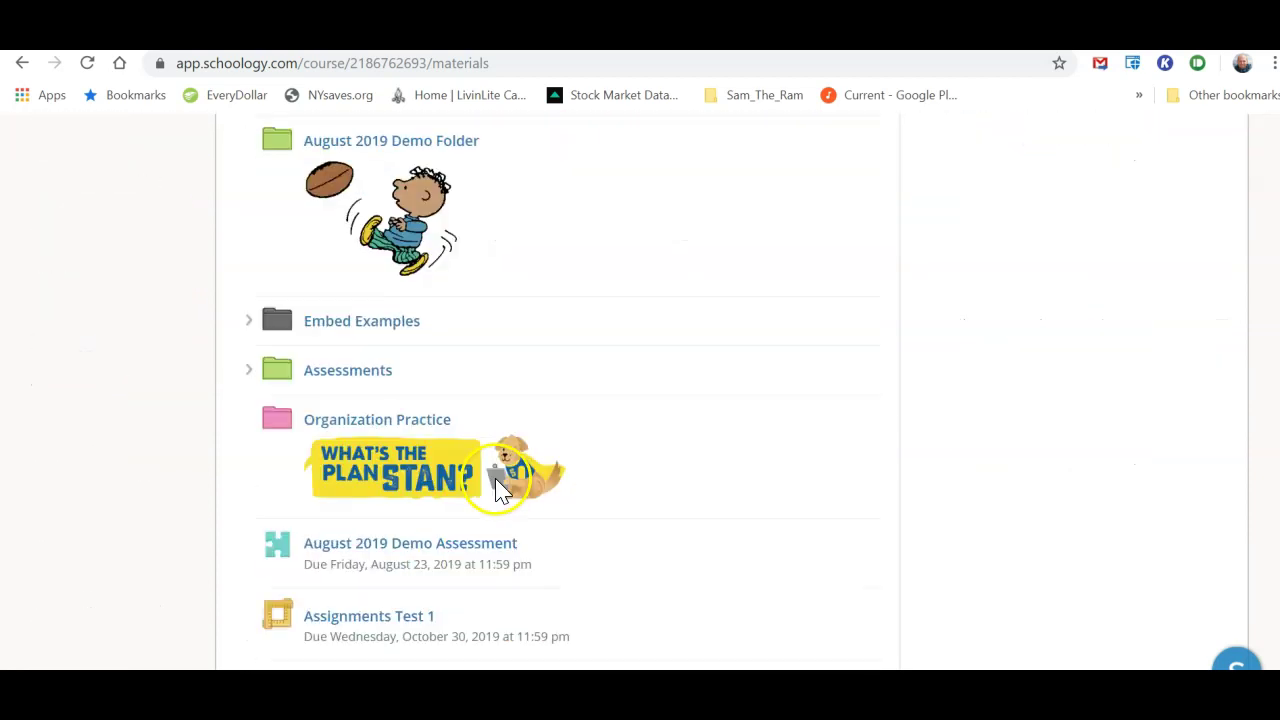
scroll(505, 497, "down", 3)
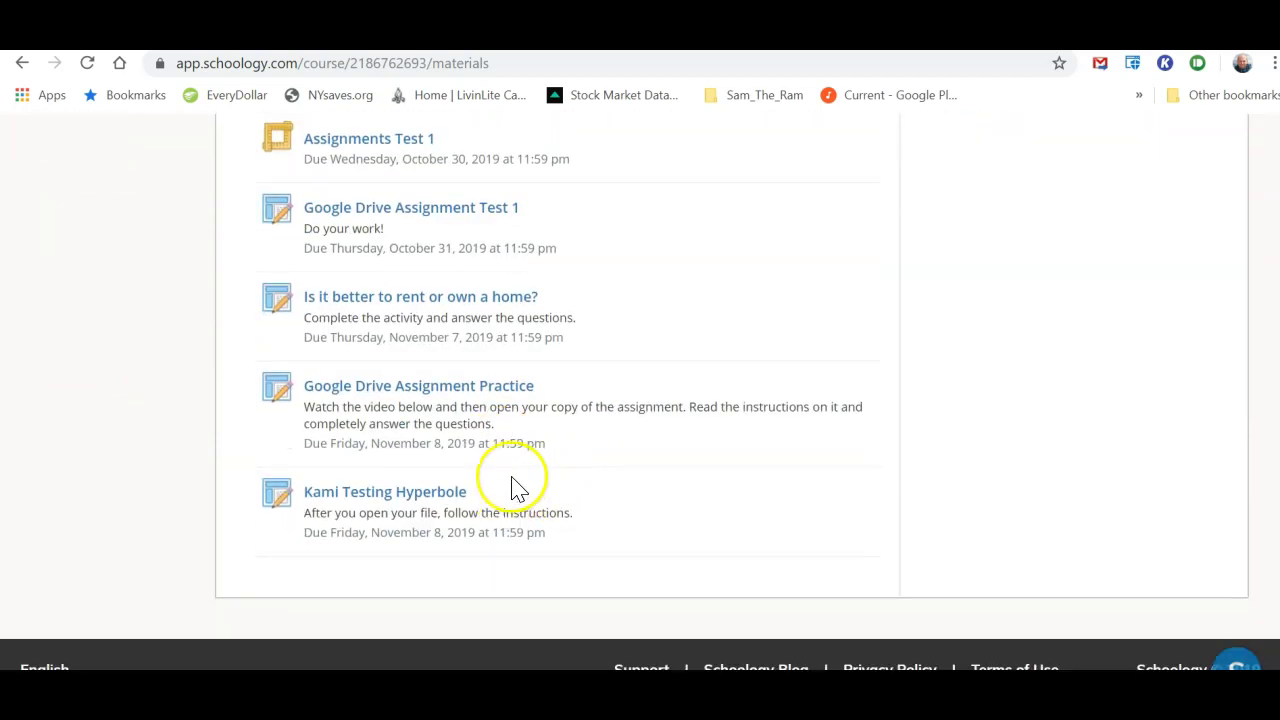
left_click(420, 497)
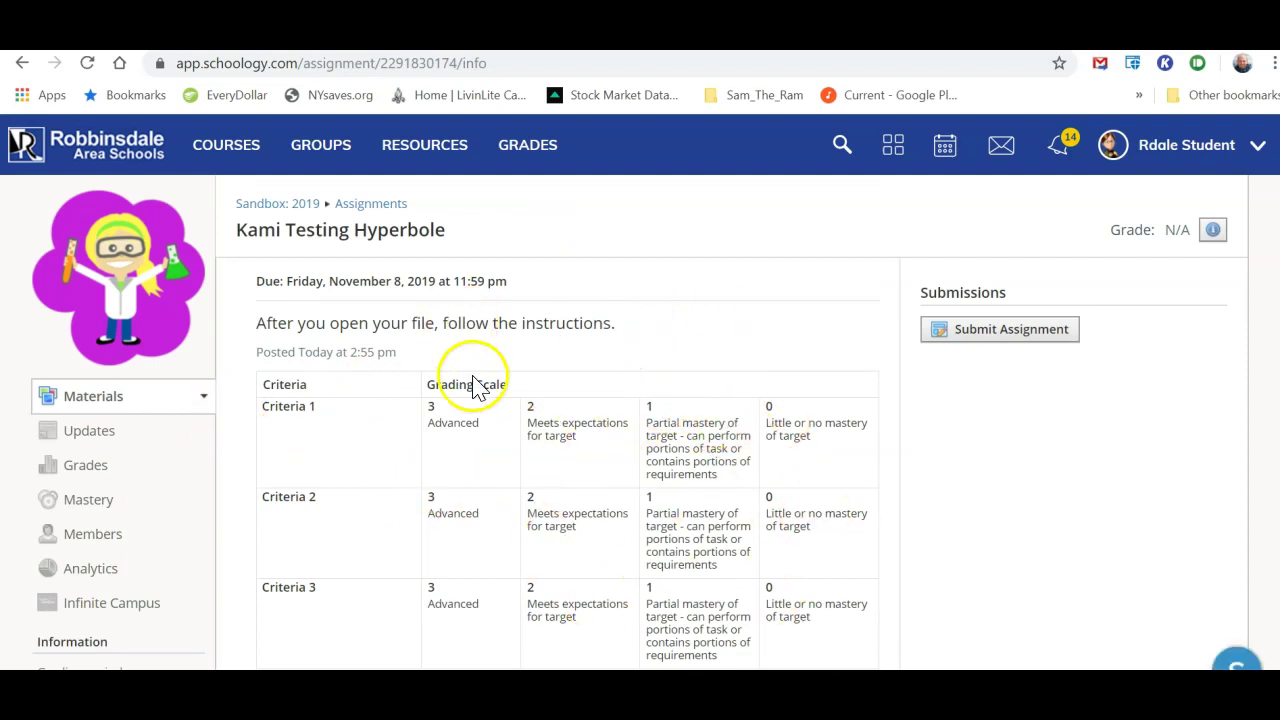
Review the rubric on the student's assignment page and open the assignment with Kami.
scroll(480, 410, "down", 2)
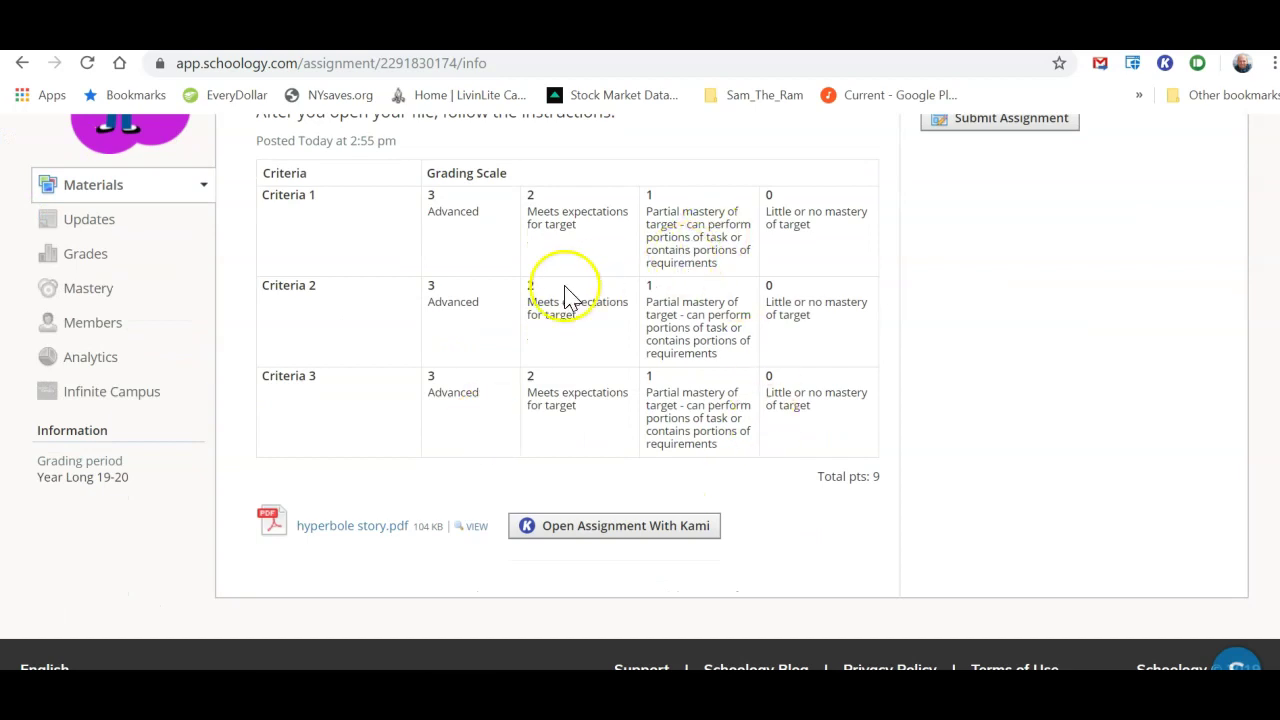
scroll(529, 400, "up", 2)
scroll(531, 400, "down", 2)
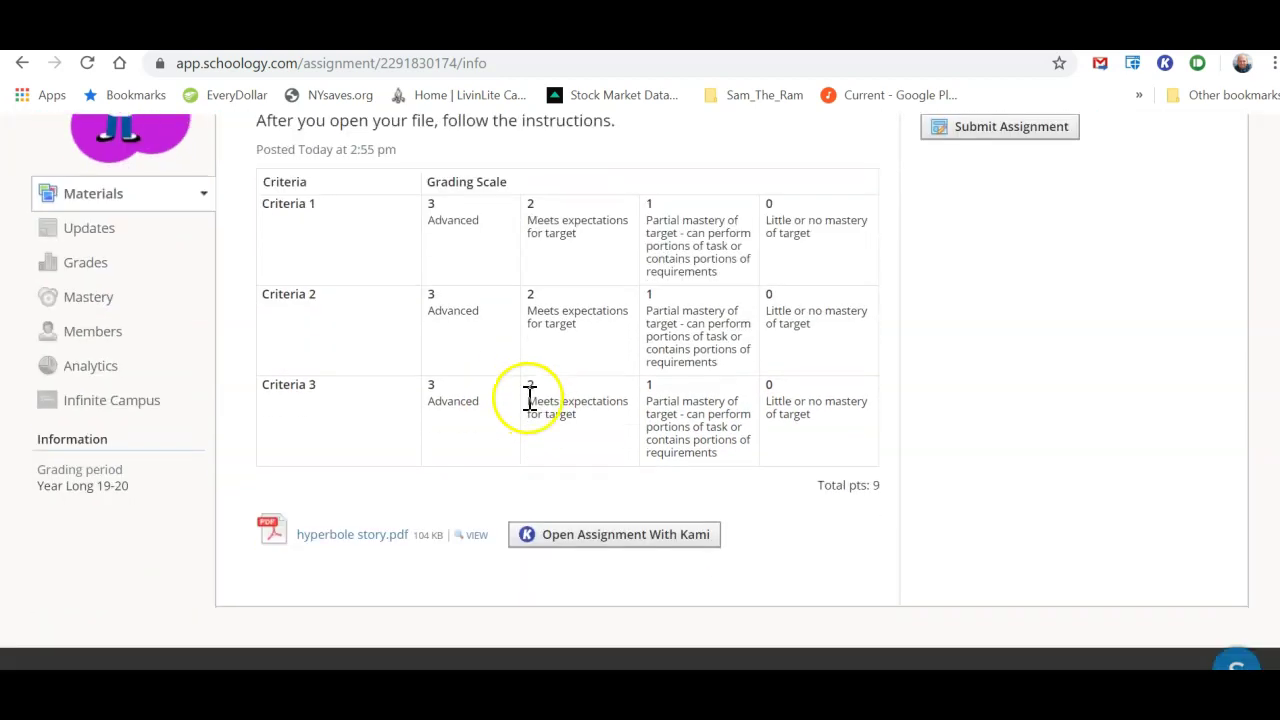
scroll(534, 390, "up", 2)
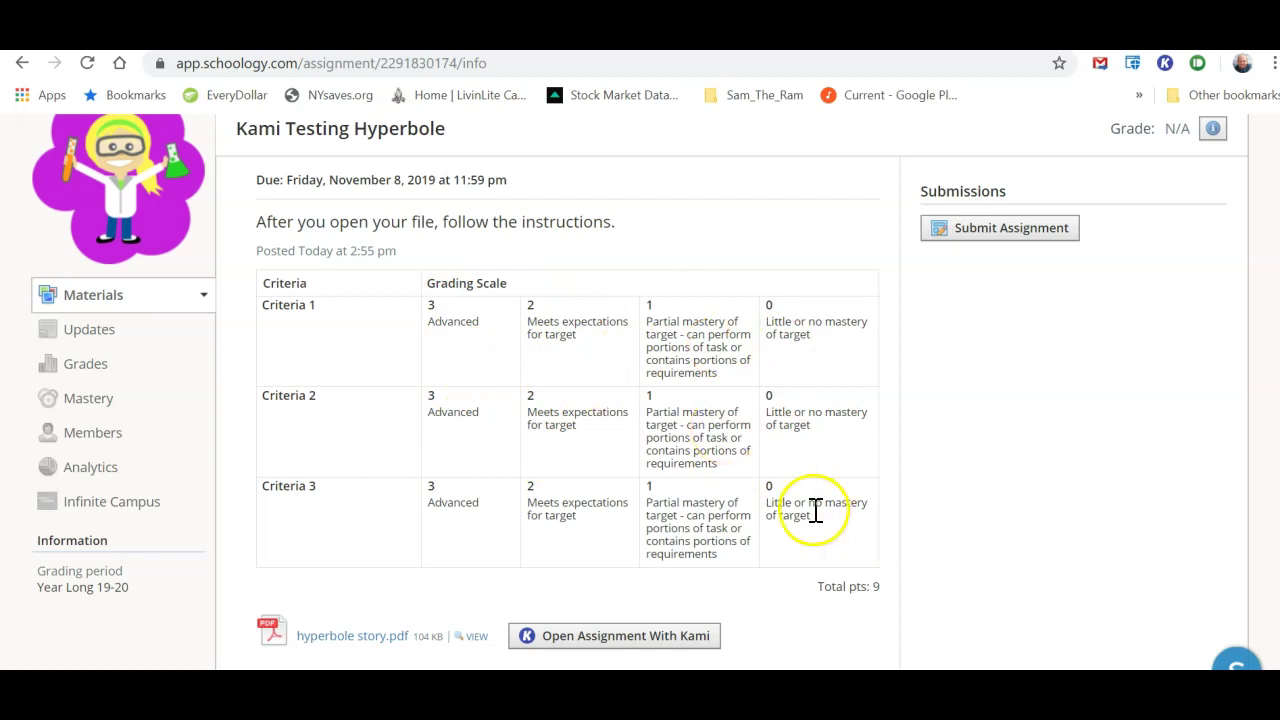
scroll(817, 507, "down", 1)
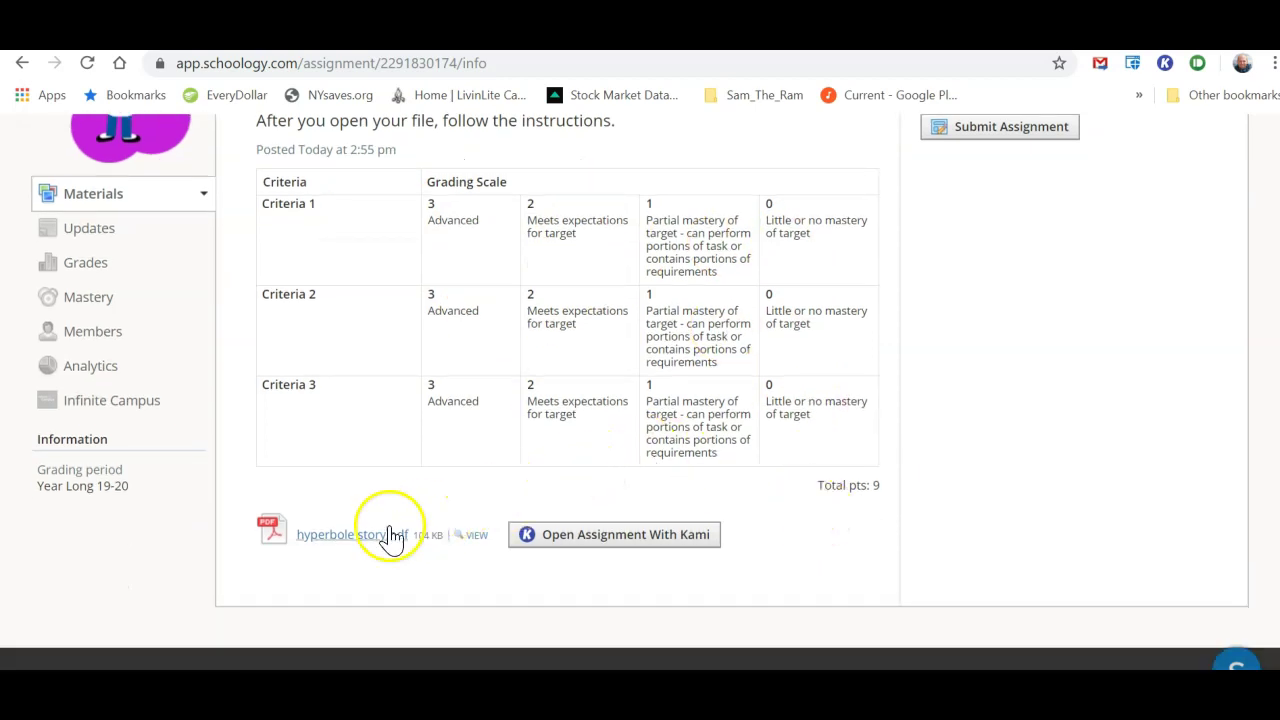
left_click(610, 536)
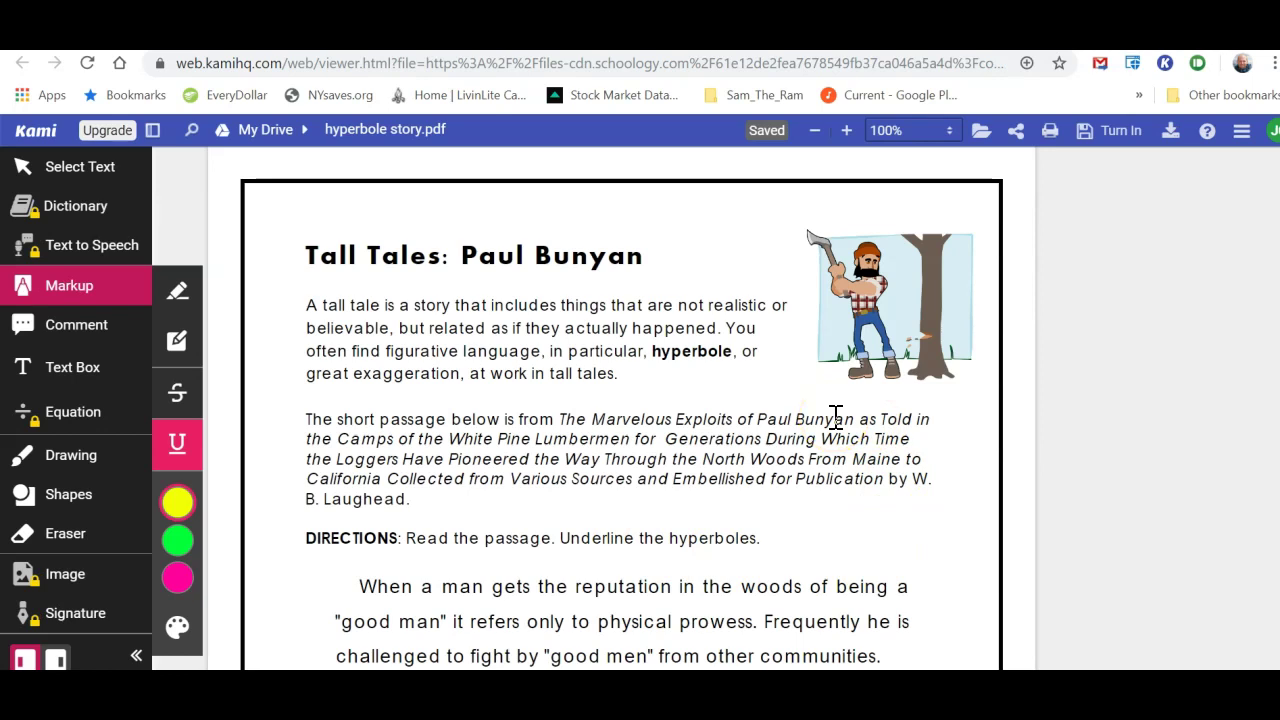
Underline the sentence "Frequently he is challenged to fight by 'good men' from other communities." in pink.
scroll(884, 455, "down", 3)
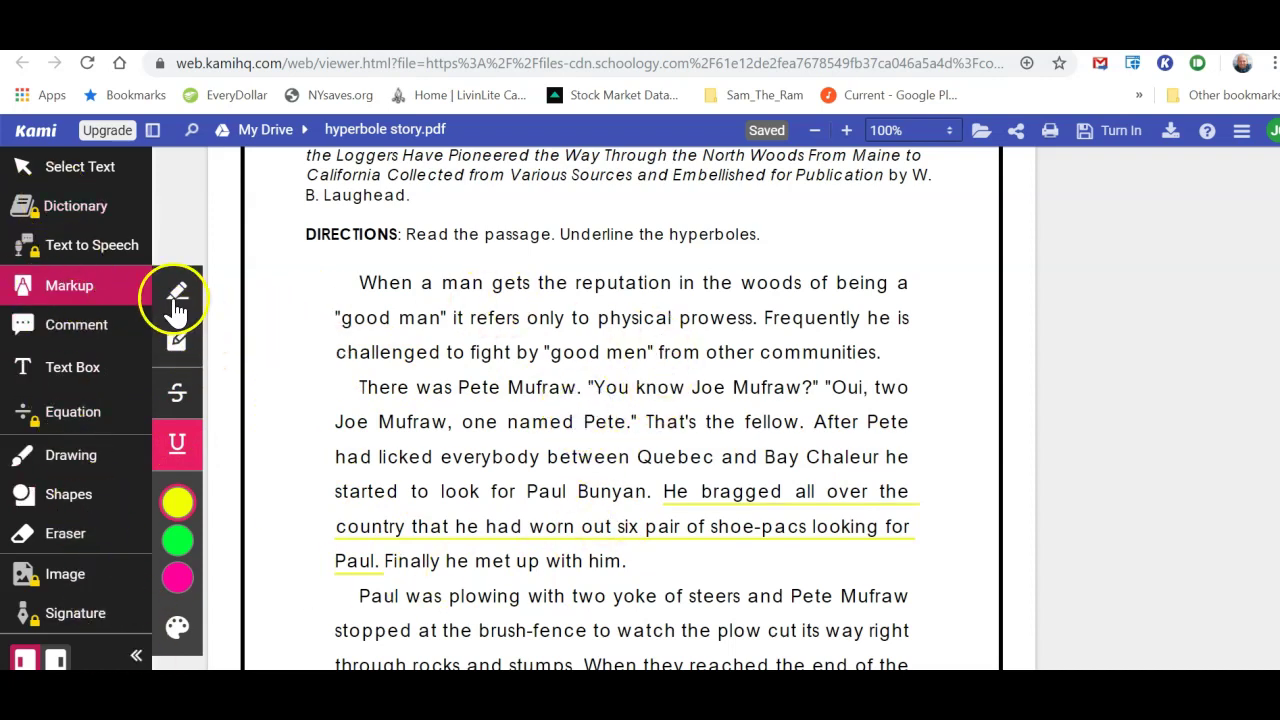
mouse_move(177, 503)
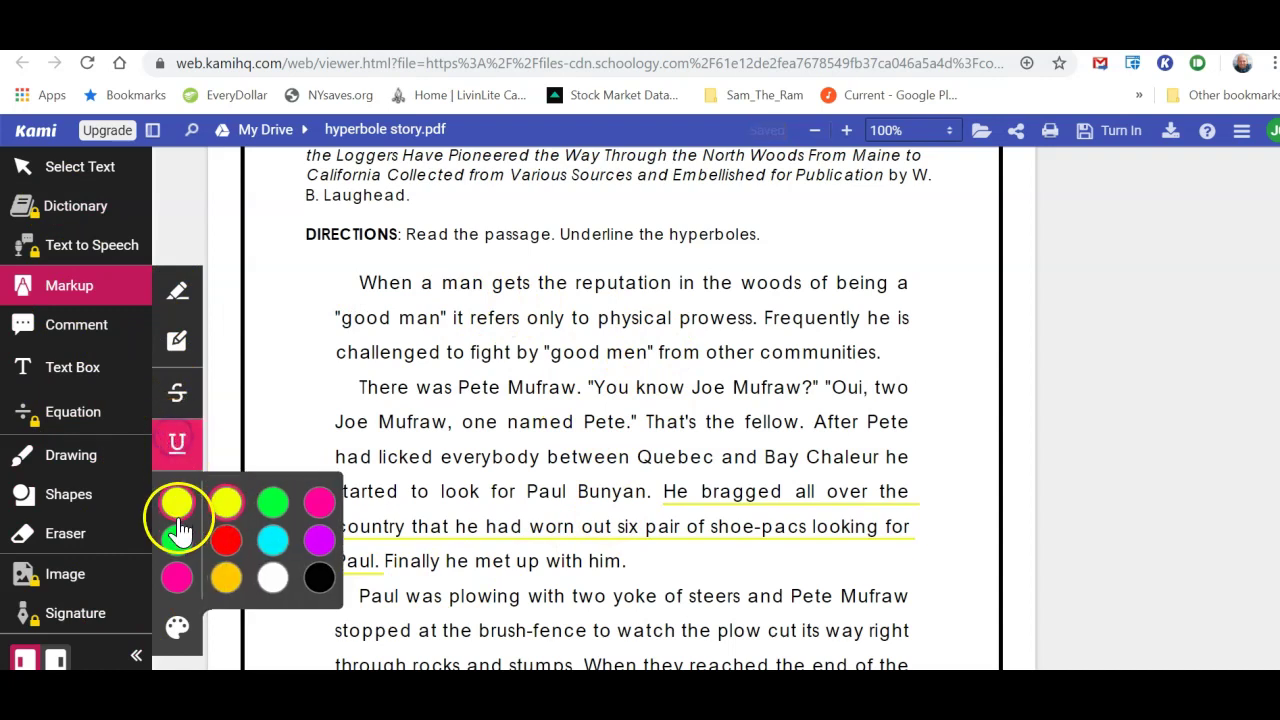
left_click(329, 505)
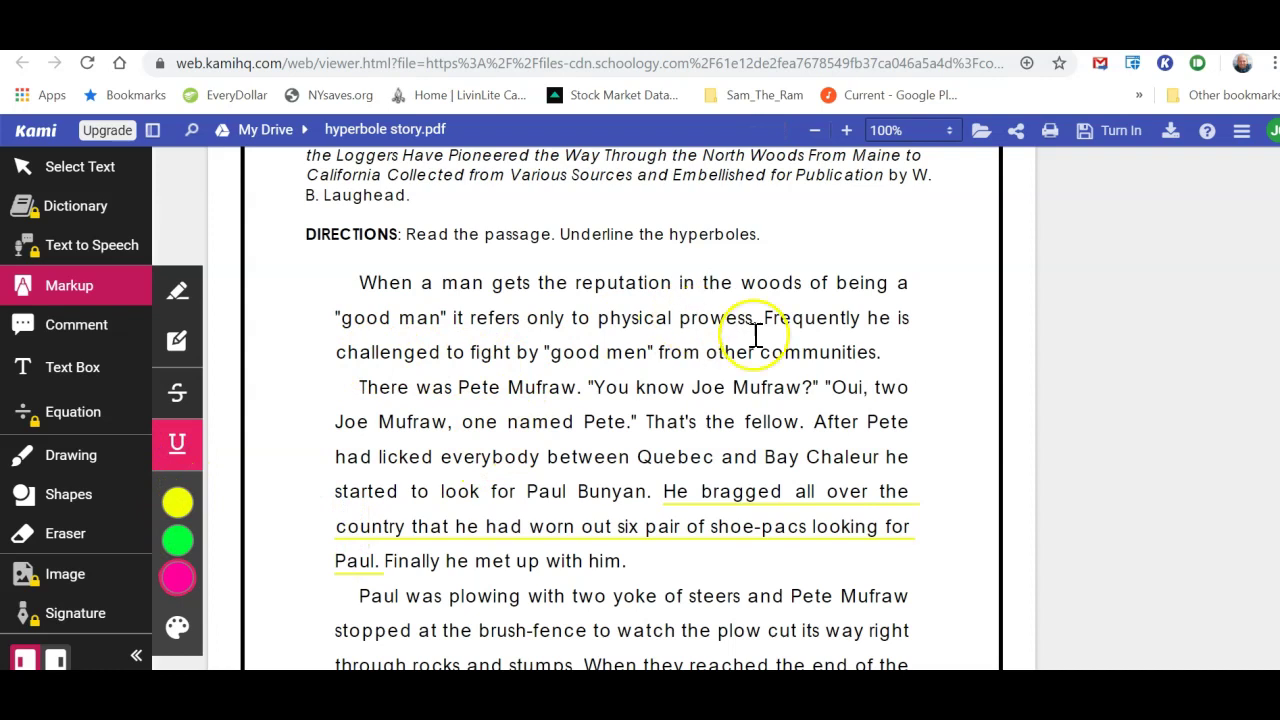
mouse_move(764, 318)
left_mouse_down()
mouse_move(891, 326)
mouse_move(918, 372)
mouse_move(880, 357)
left_mouse_up()
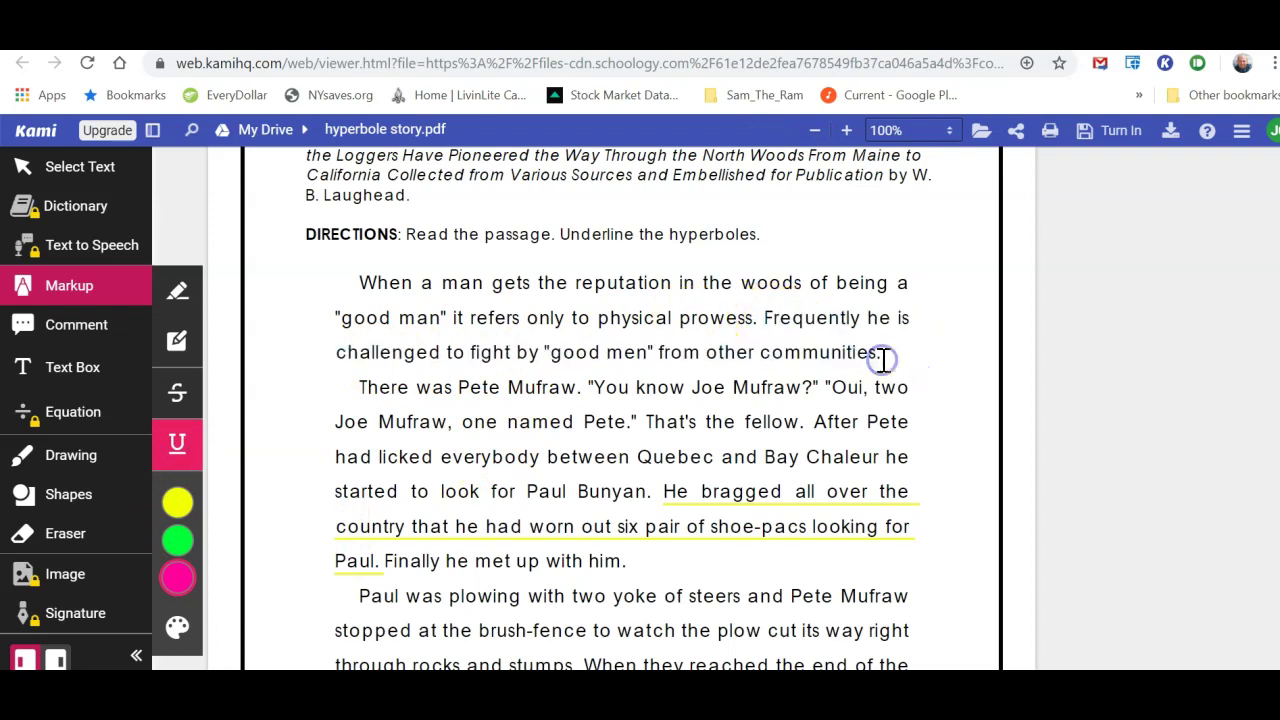
Turn in the annotated hyperbole story.pdf from Kami and submit it to the Kami Testing Hyperbole assignment in Schoology.
mouse_move(893, 533)
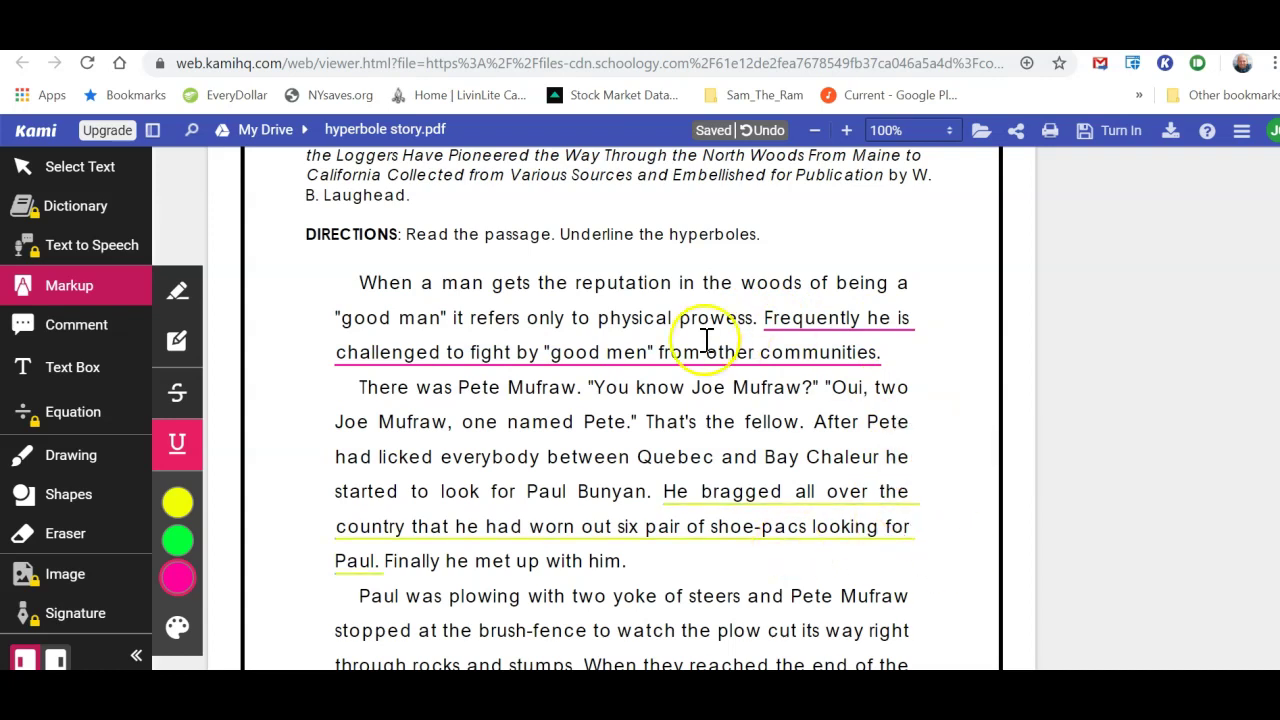
left_click(1120, 138)
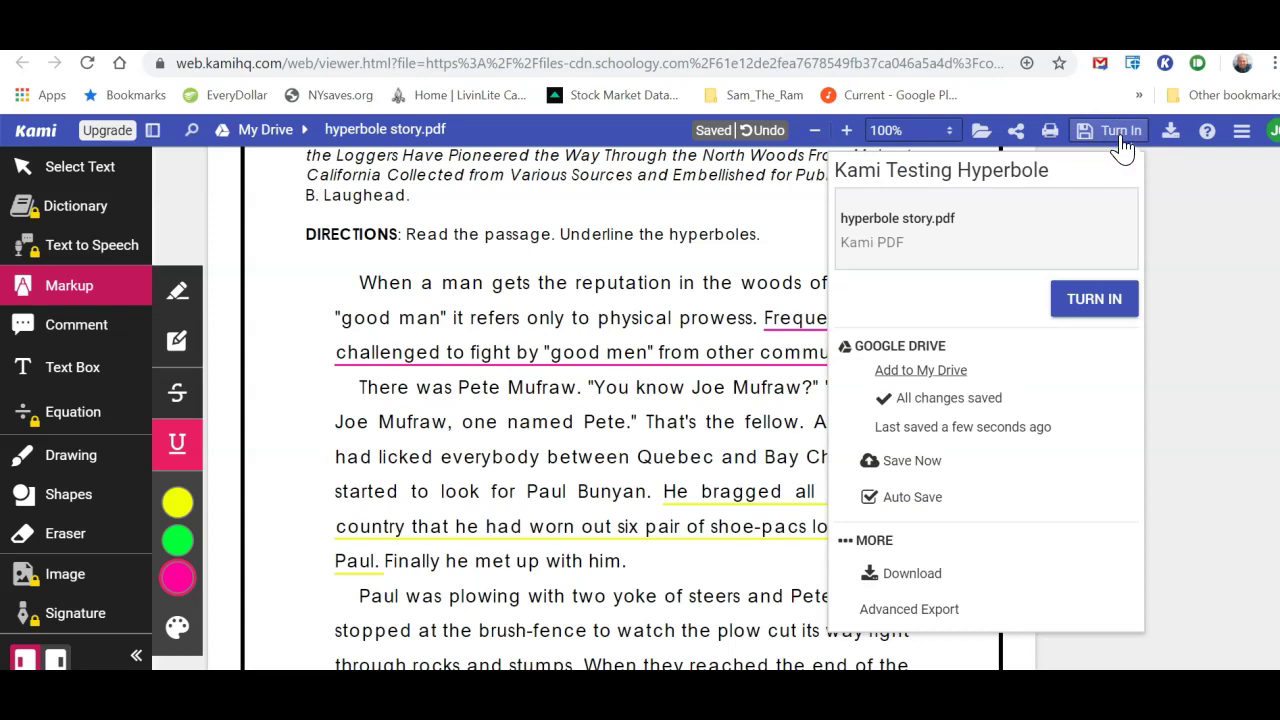
left_click(1095, 304)
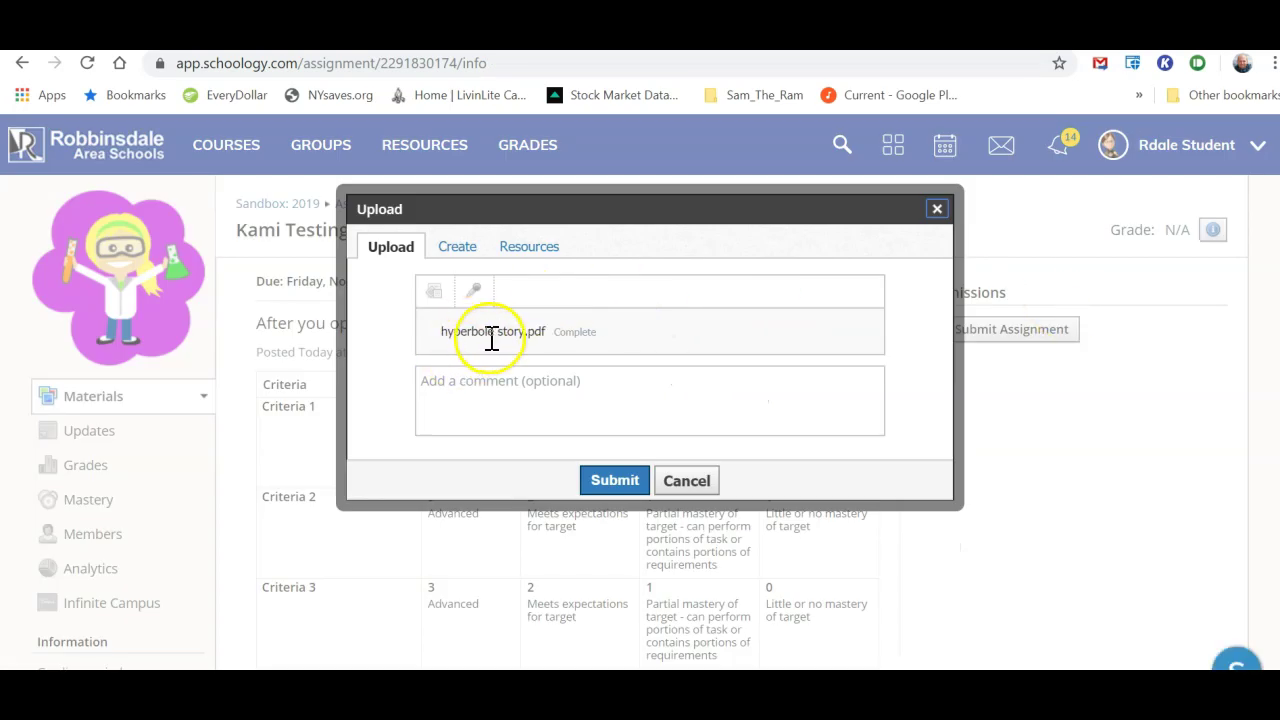
left_click(612, 483)
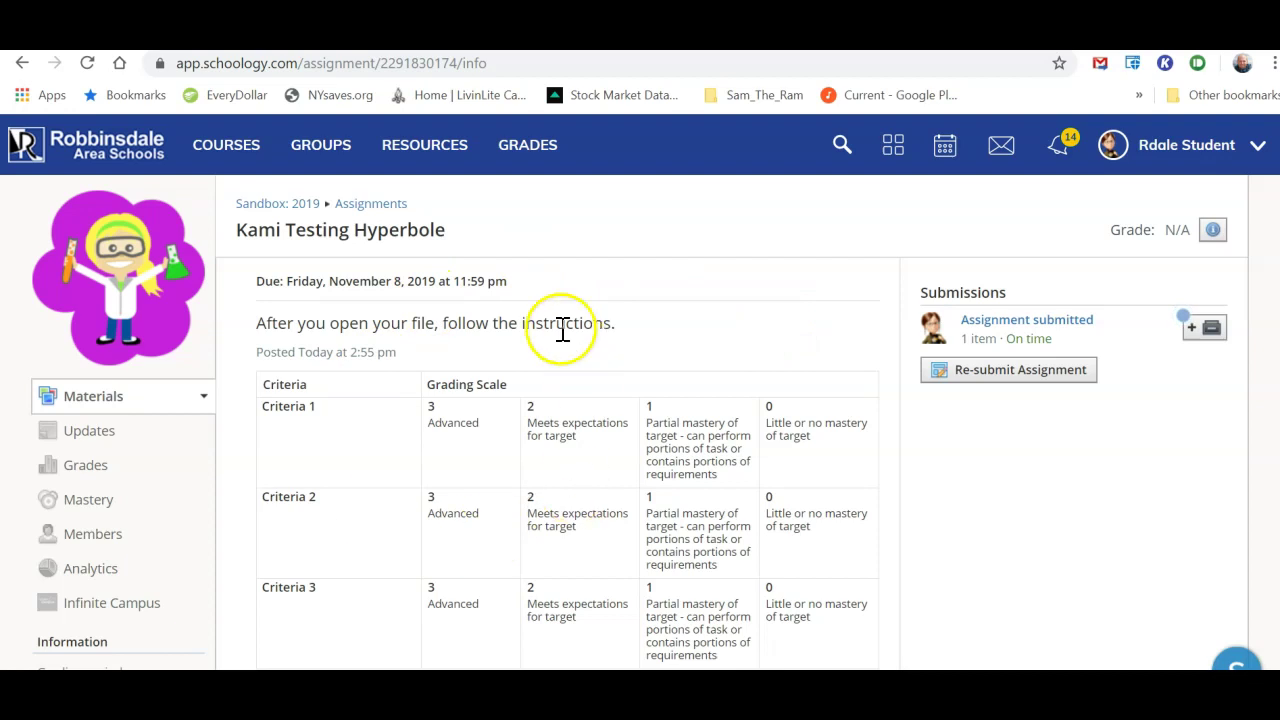
scroll(570, 449, "down", 2)
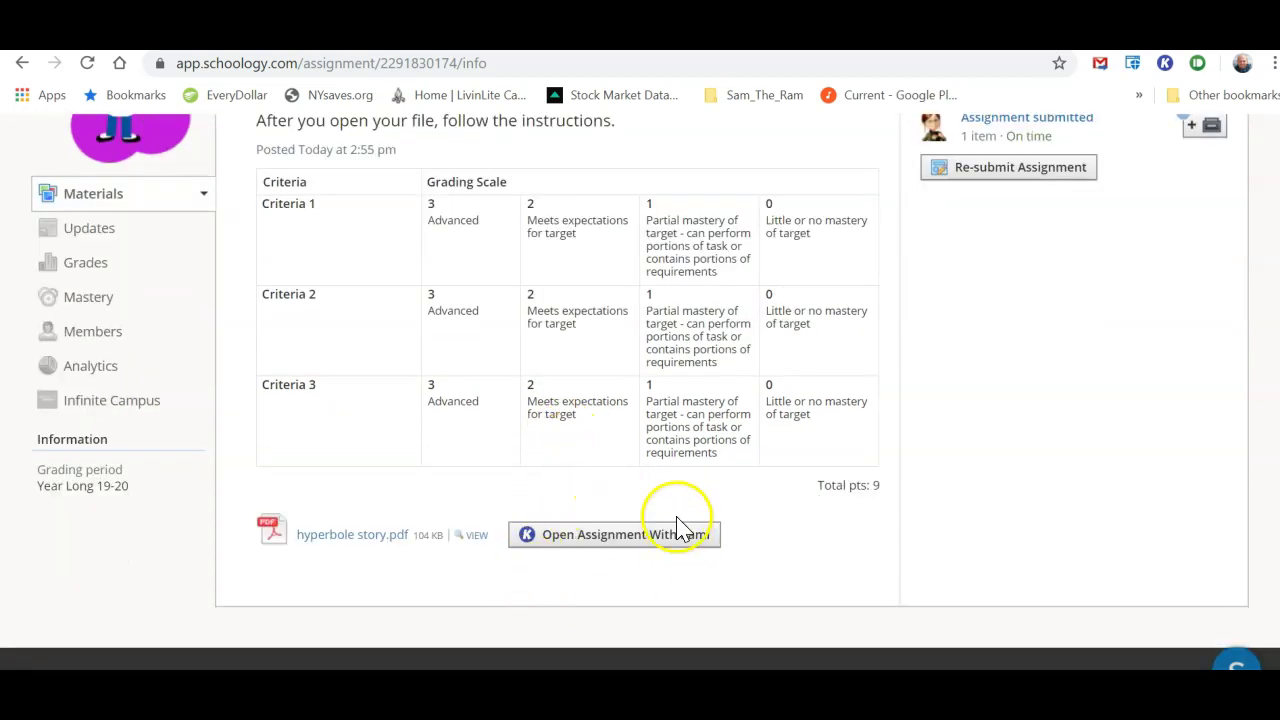
scroll(665, 558, "up", 2)
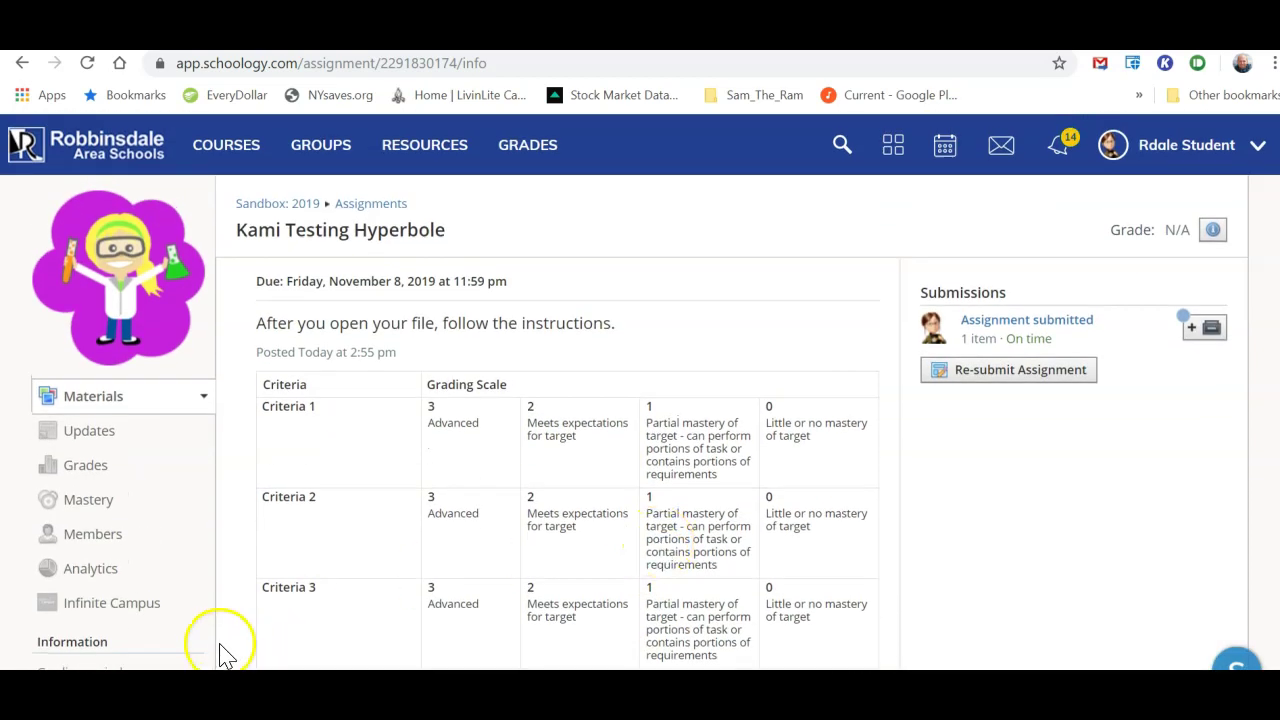